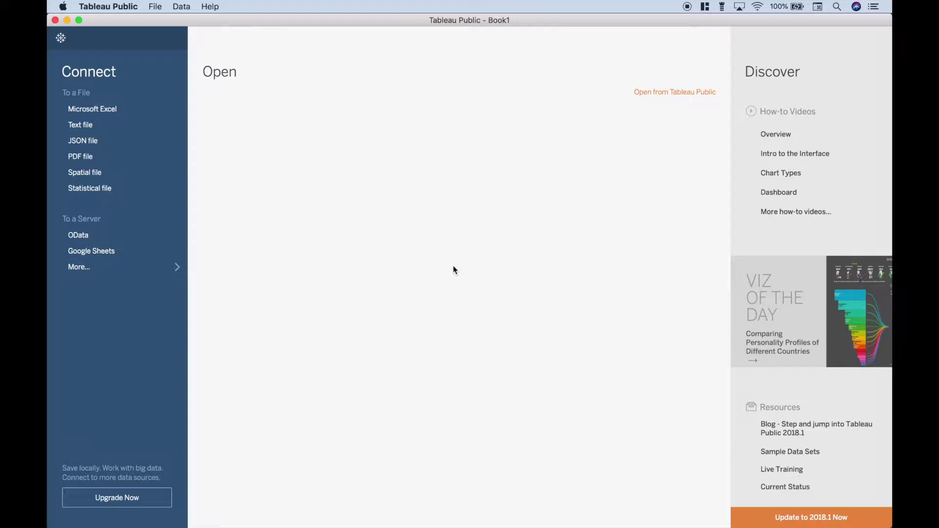
Move the Tableau Public window aside with F11 to show the three population spreadsheets on the desktop
key("F11")
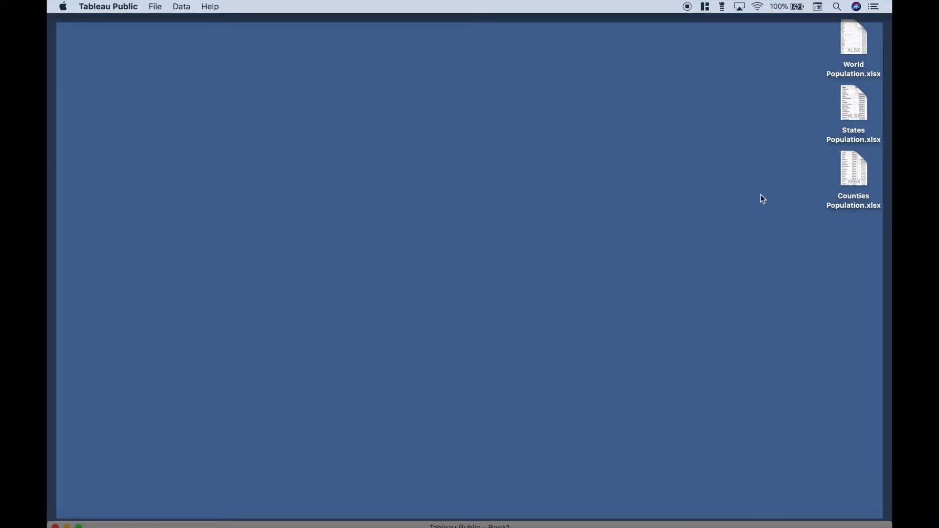
Quick Look World, States and Counties Population.xlsx in turn, then return to Tableau Public
left_click(850, 43)
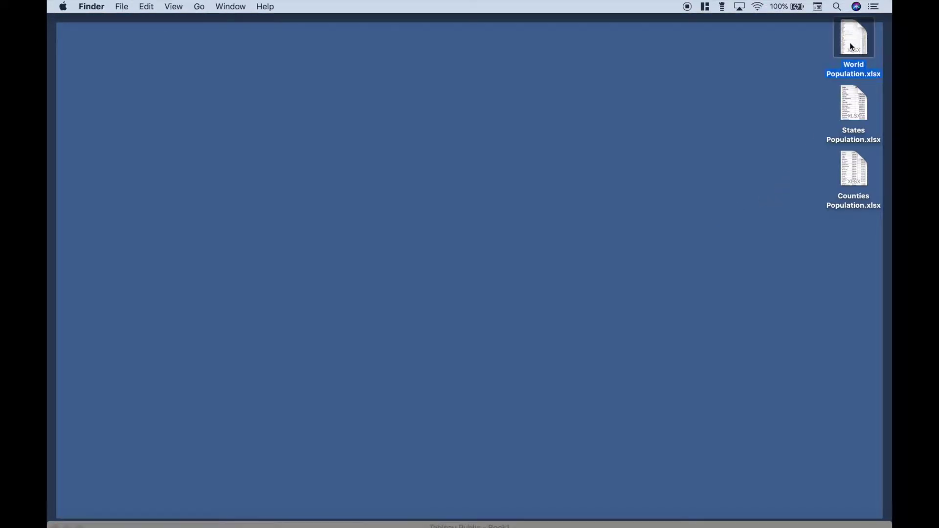
key("space")
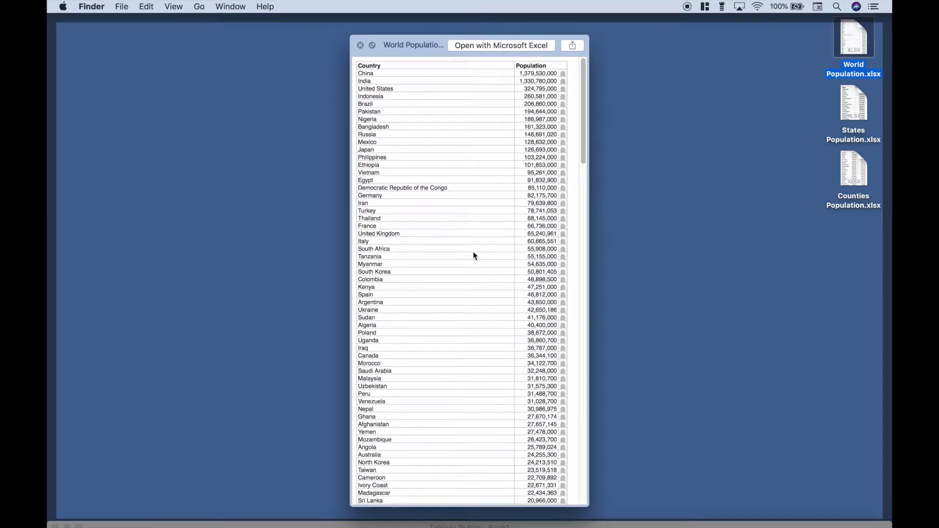
left_click(361, 45)
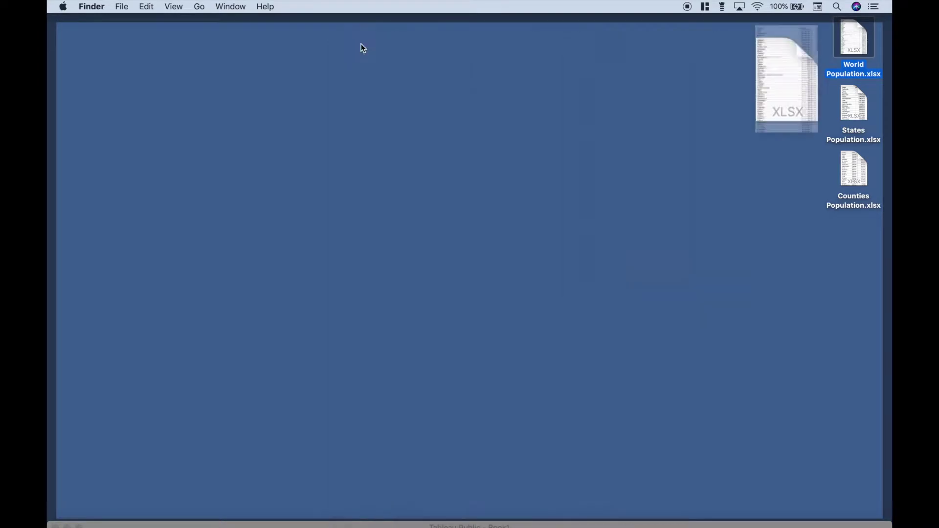
left_click(853, 106)
key("space")
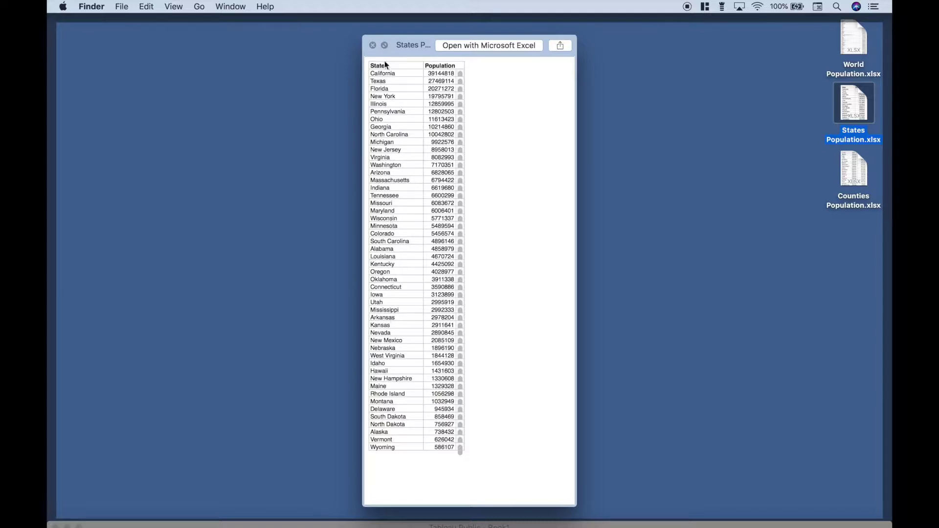
left_click(373, 46)
left_click(848, 171)
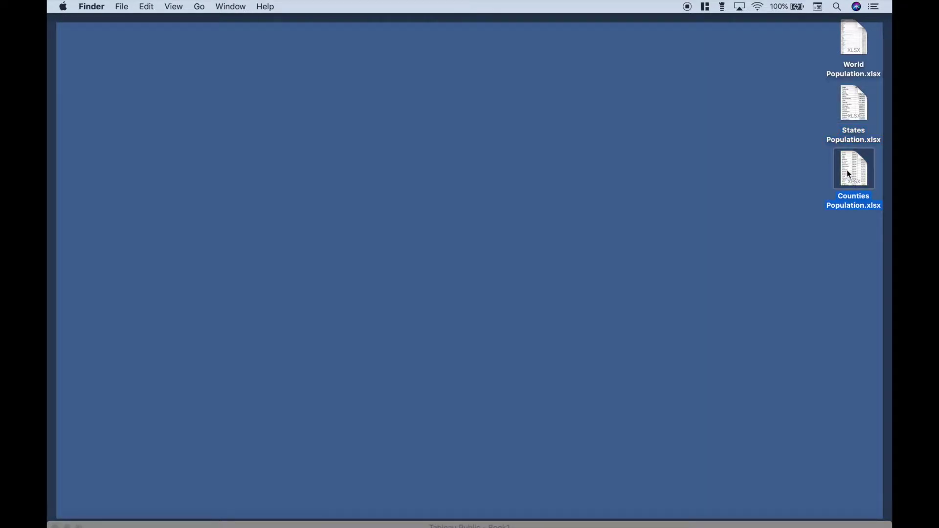
key("space")
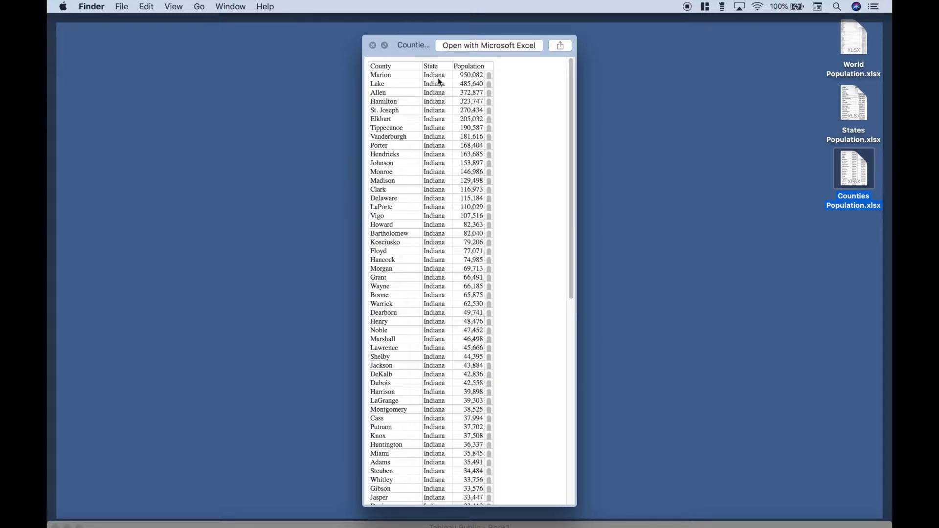
left_click(373, 45)
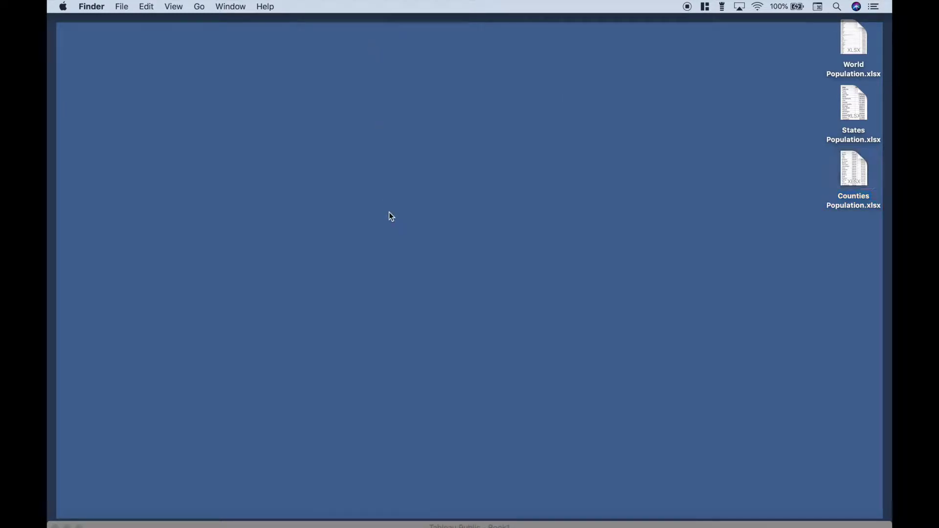
key("super+Tab")
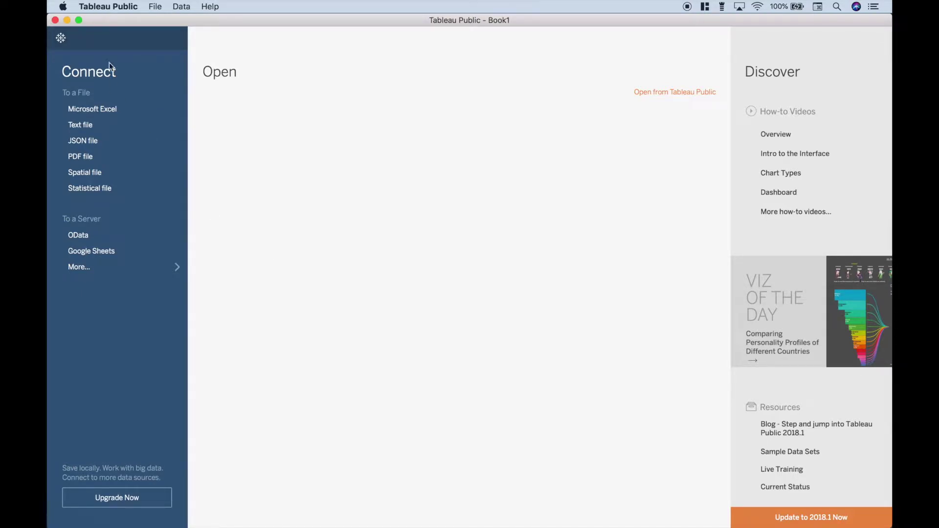
Connect to World Population.xlsx on the Desktop as a Microsoft Excel data source
left_click(95, 113)
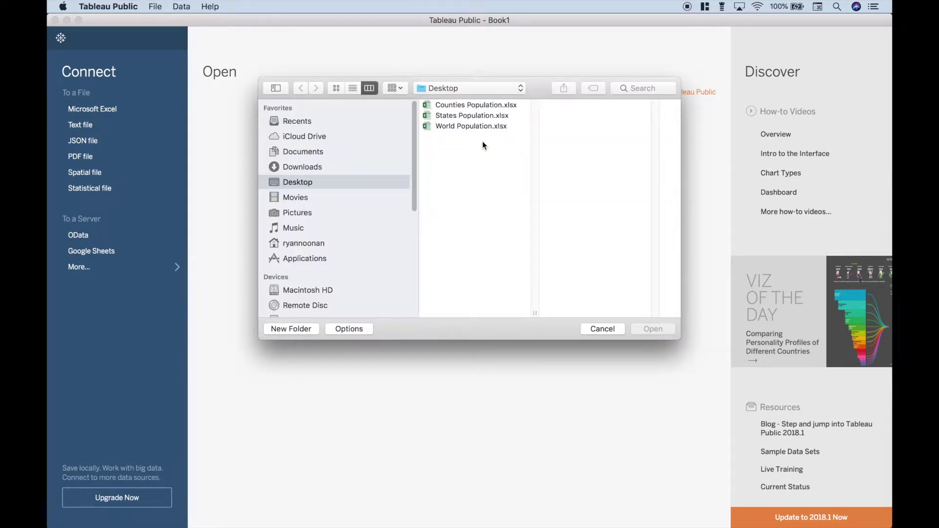
left_click(468, 126)
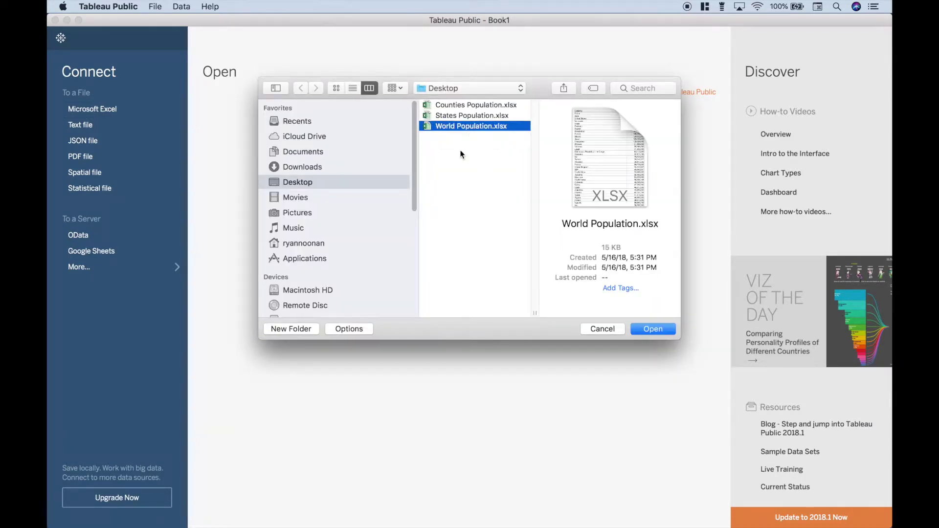
left_click(654, 329)
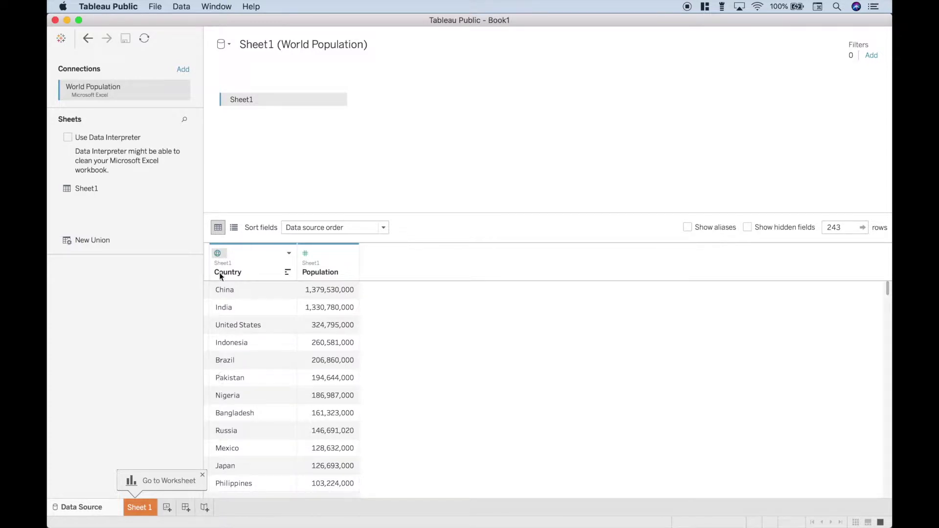
left_click(218, 253)
mouse_move(243, 362)
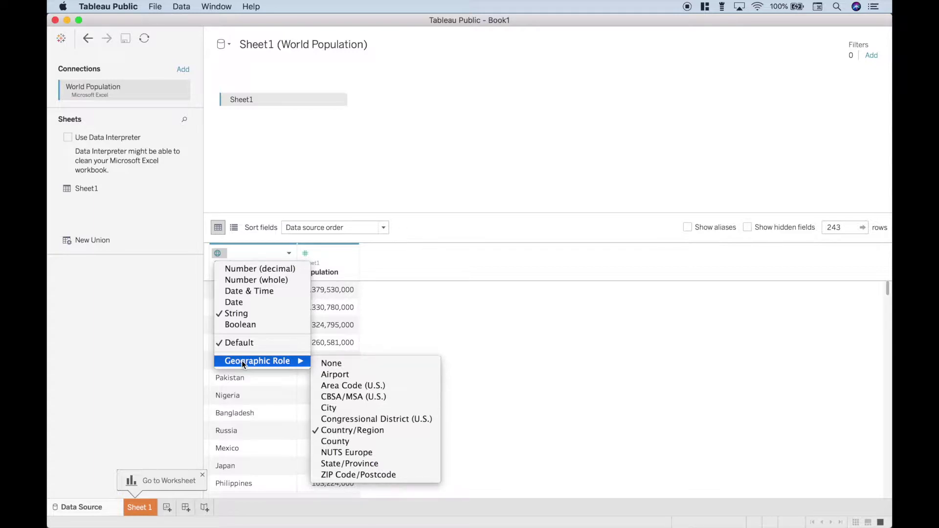
left_click(436, 329)
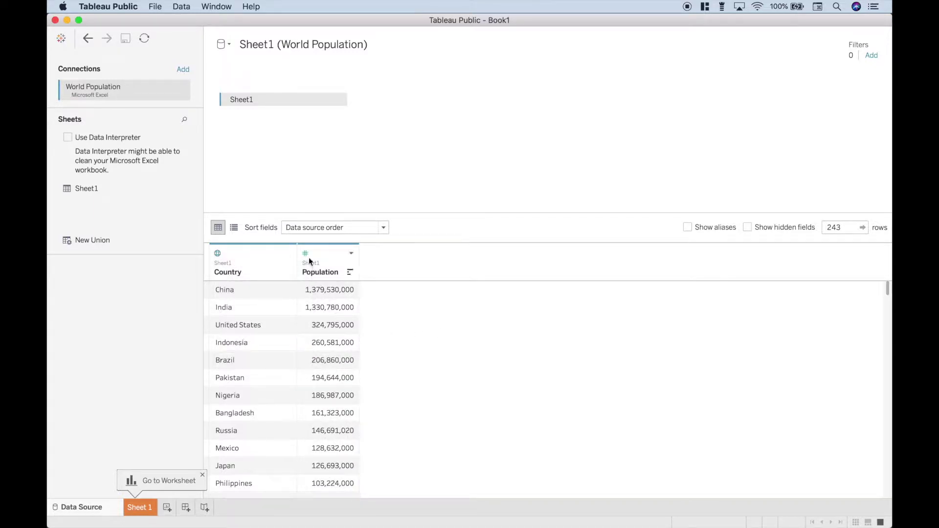
left_click(308, 256)
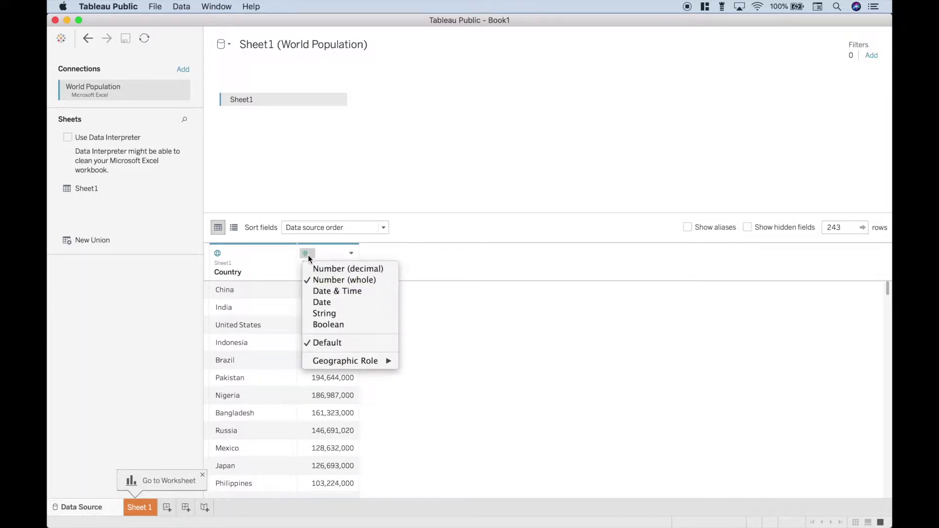
left_click(483, 360)
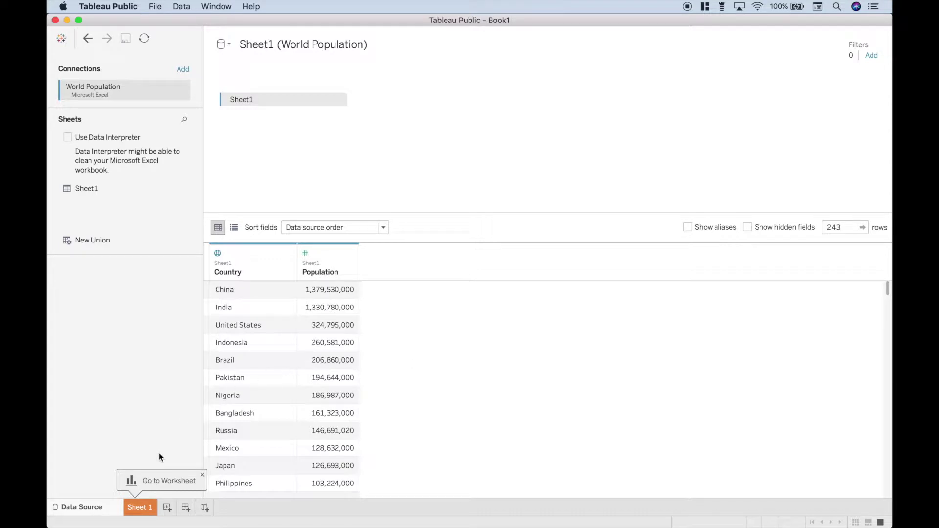
left_click(140, 508)
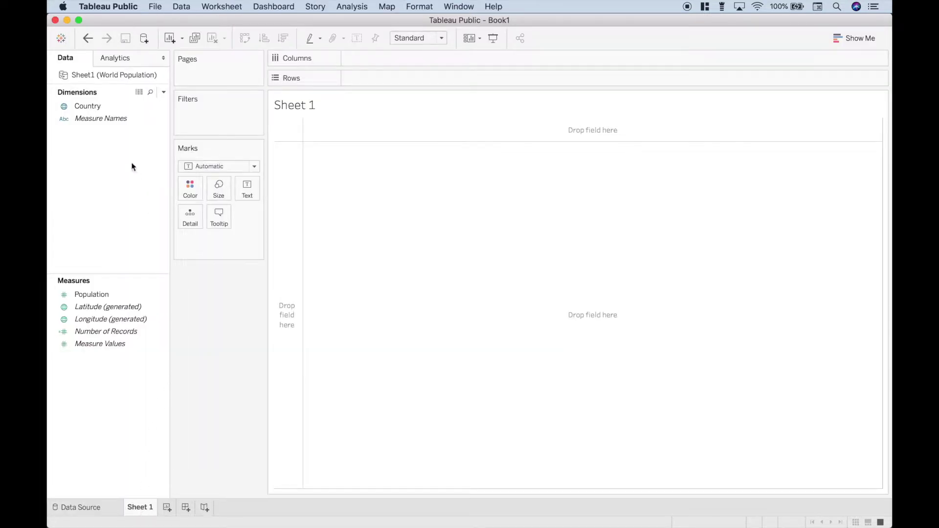
Map every country on Sheet 1 and colour each one by SUM(Population)
left_click_drag(82, 111, 137, 174)
left_click(89, 112)
double_click(89, 107)
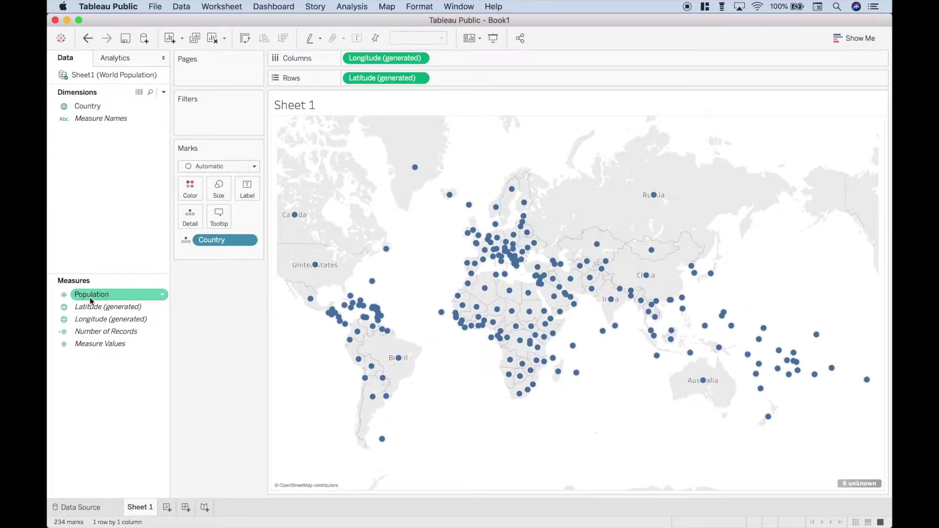
left_click_drag(89, 298, 187, 190)
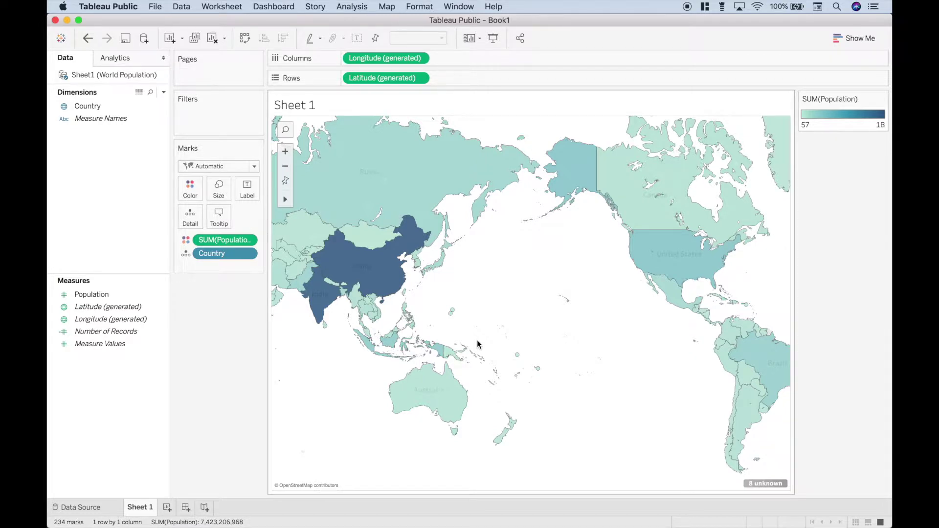
Switch the Population colour palette to Orange and apply it to the map
mouse_move(470, 167)
left_click(198, 194)
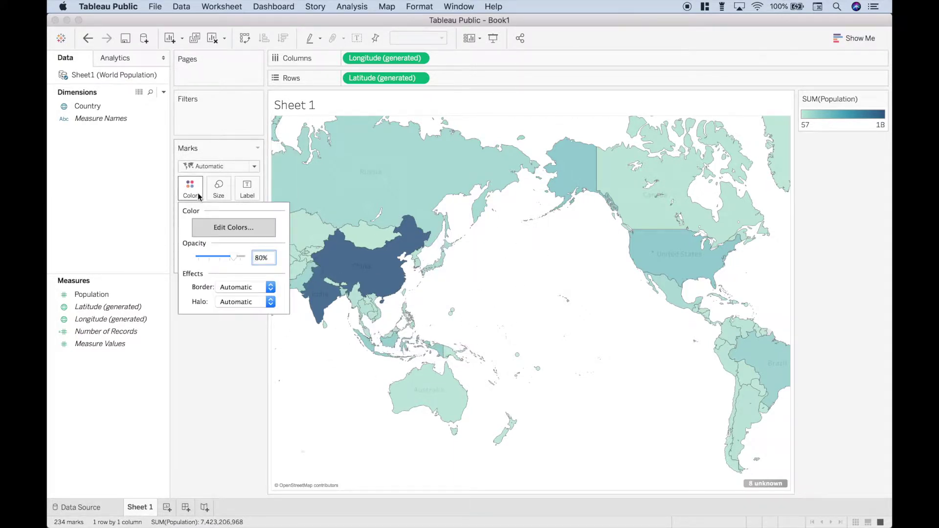
left_click(217, 230)
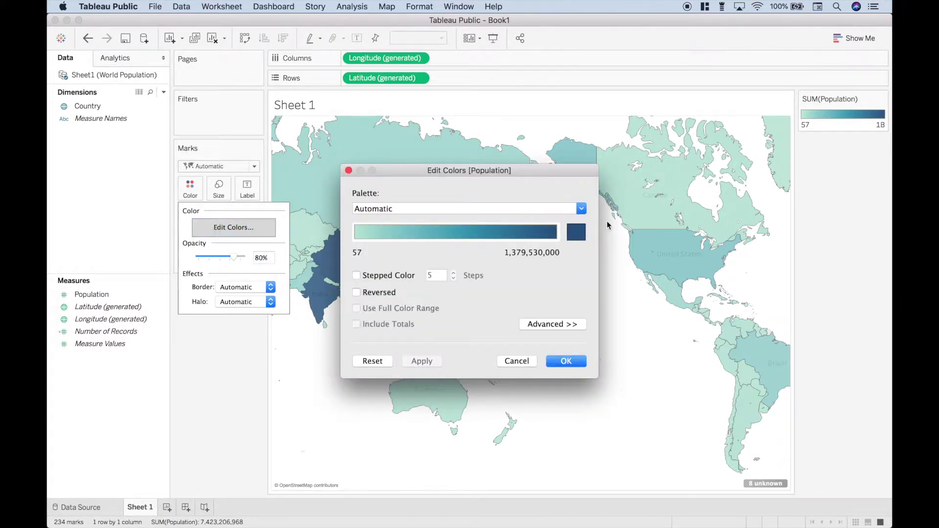
left_click(582, 210)
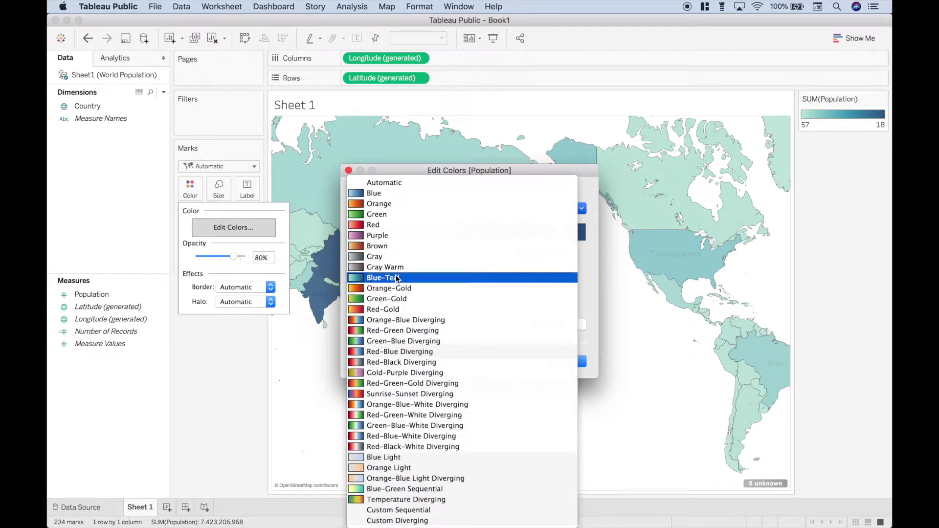
left_click(375, 205)
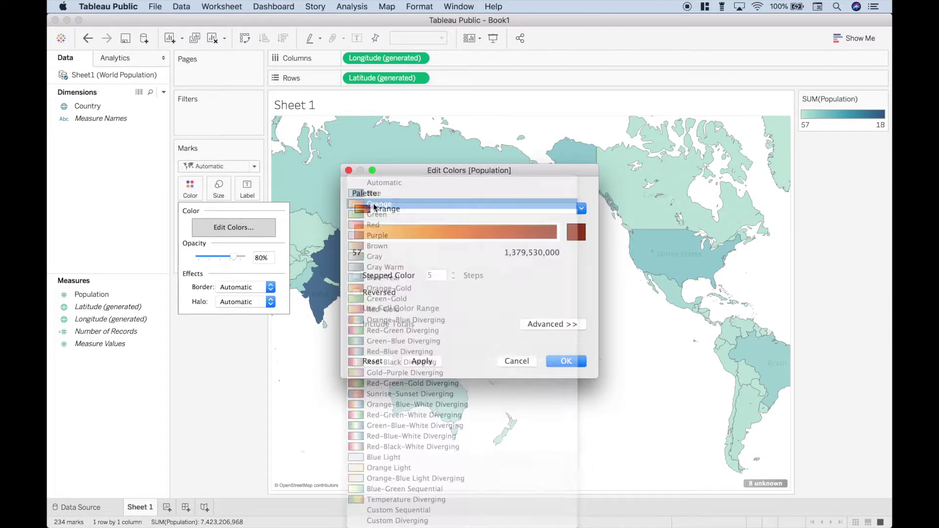
left_click(419, 362)
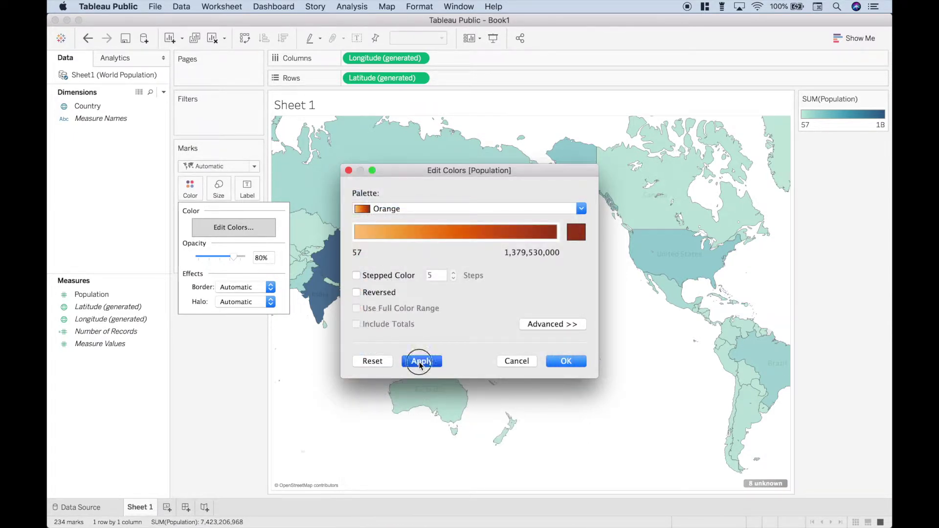
left_click(566, 361)
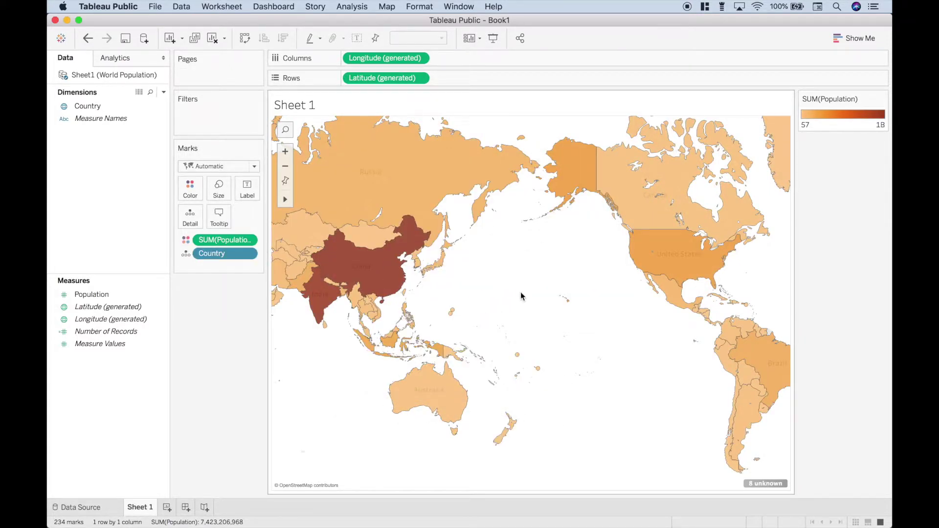
Apply a reversed Orange-Blue Diverging palette with 7 stepped colours to the population map
left_click(192, 194)
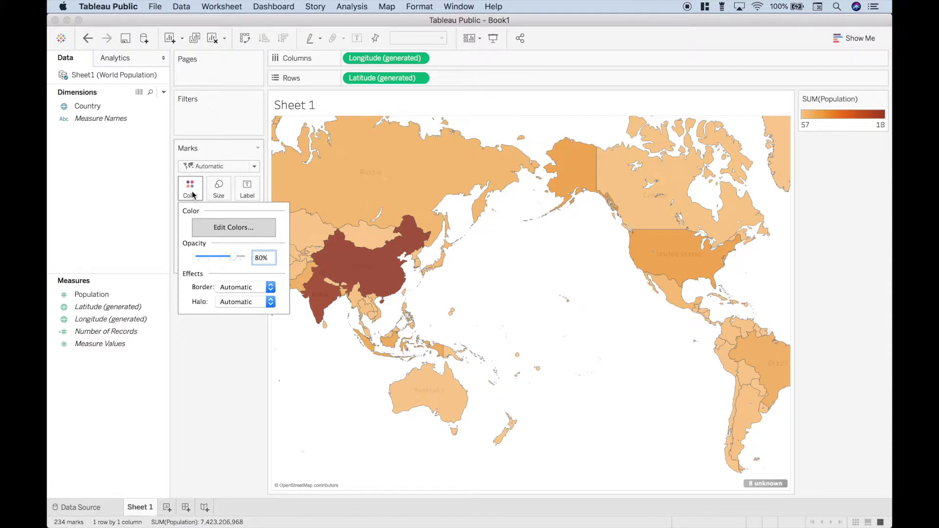
left_click(213, 229)
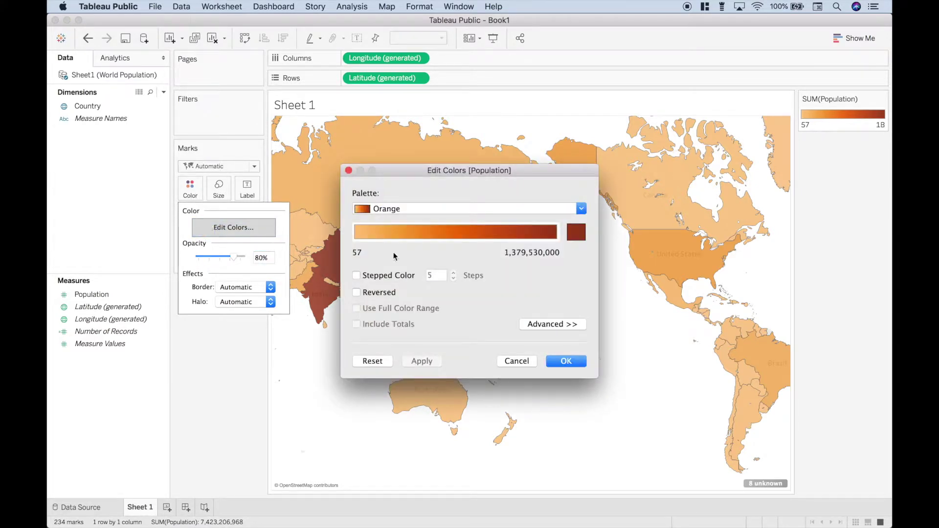
left_click(582, 209)
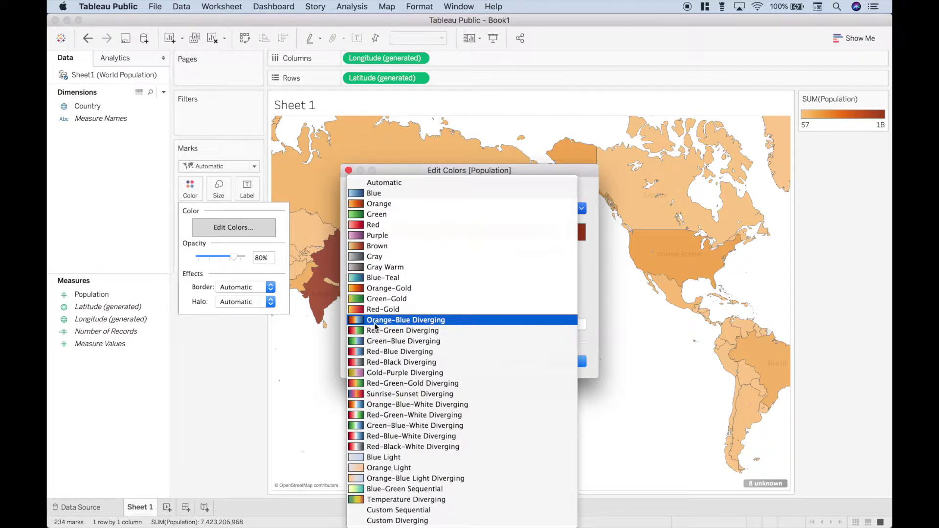
left_click(393, 321)
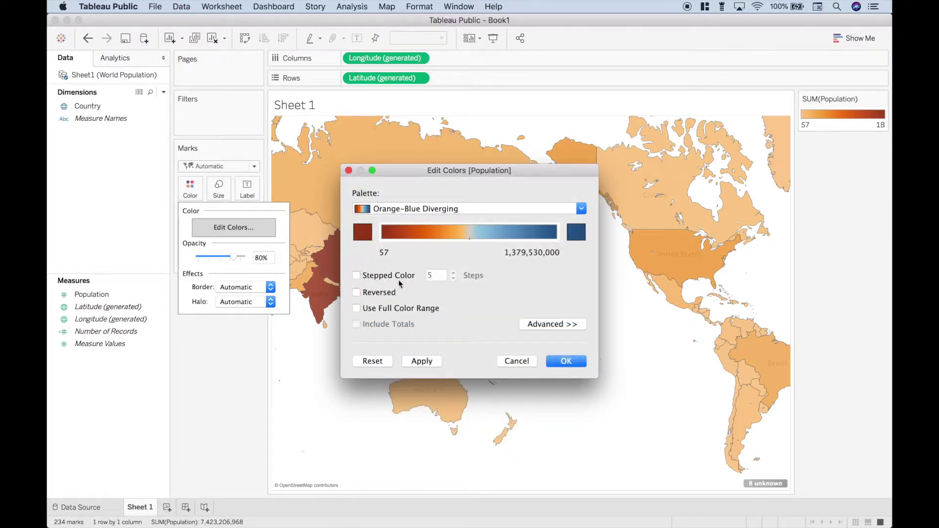
left_click(357, 276)
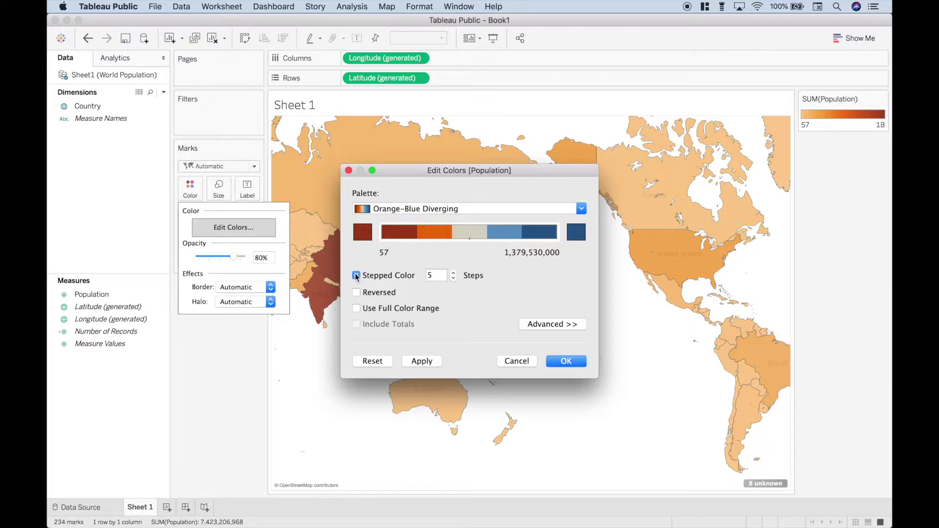
left_click(454, 273)
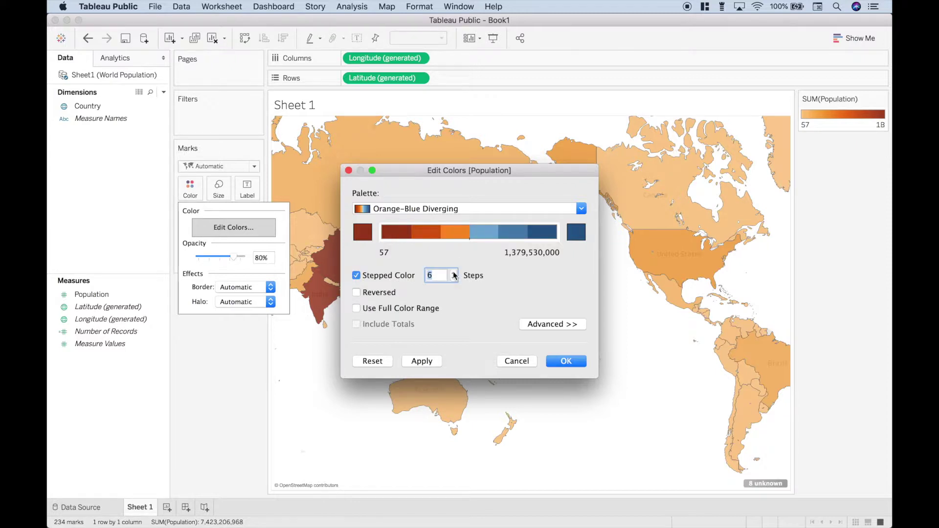
left_click(454, 273)
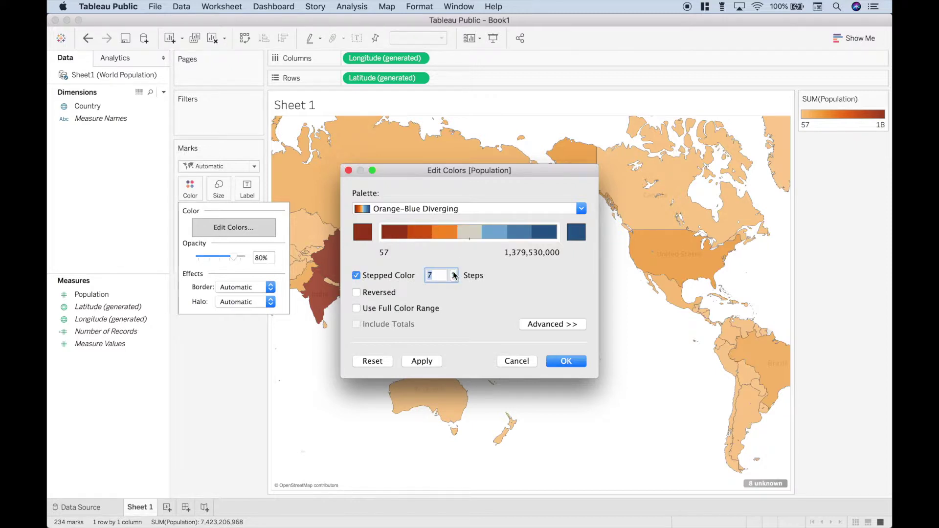
left_click(357, 293)
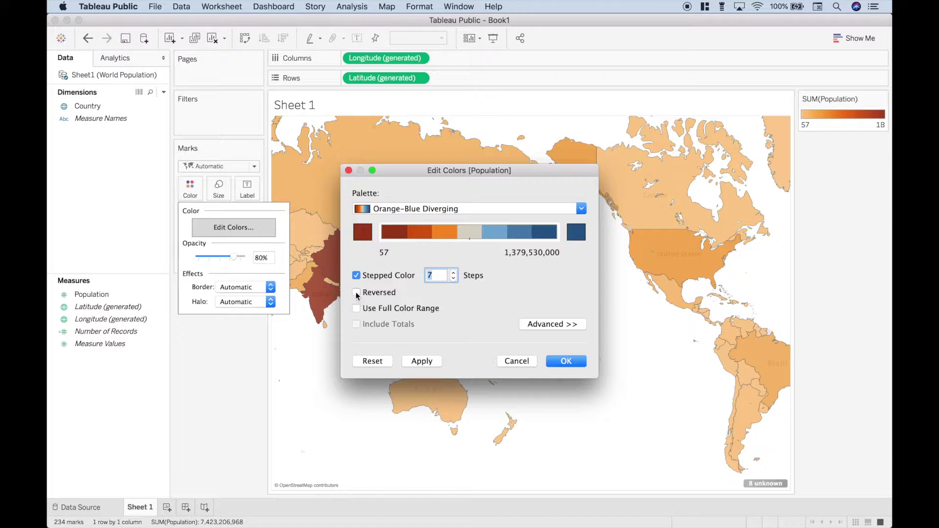
left_click(423, 361)
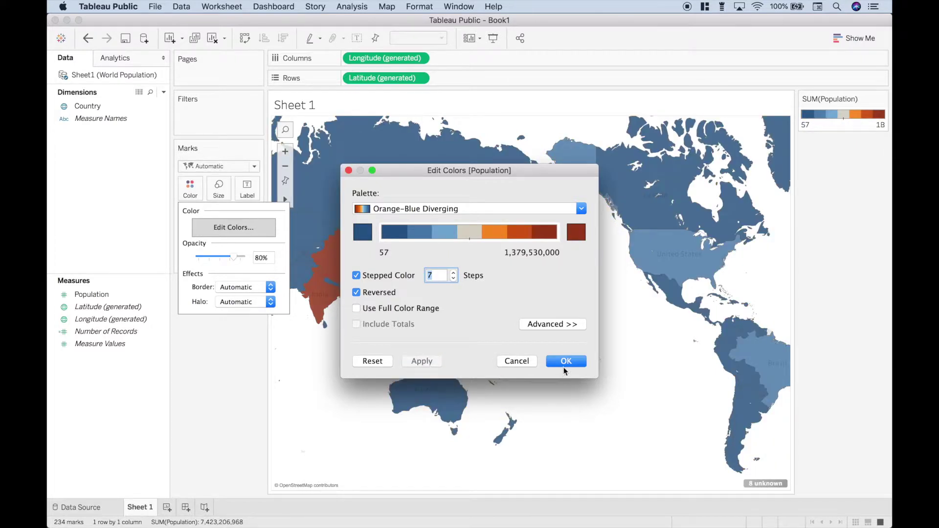
left_click(566, 364)
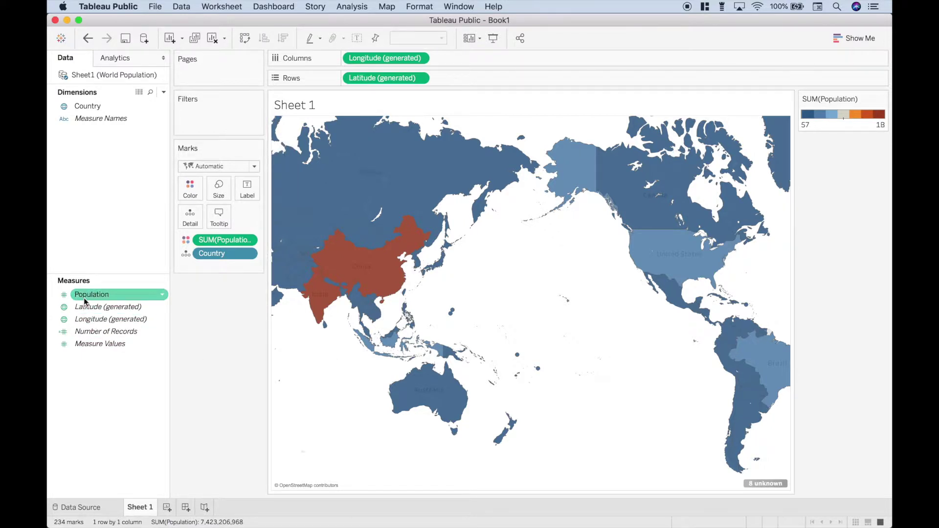
Label each country with its population and put Country on the Filters shelf
left_click_drag(85, 296, 245, 191)
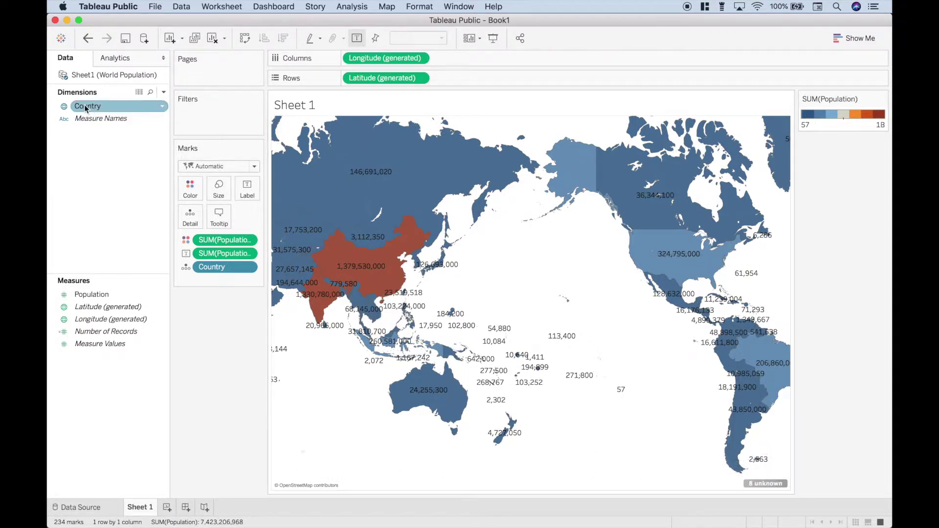
left_click_drag(86, 107, 209, 108)
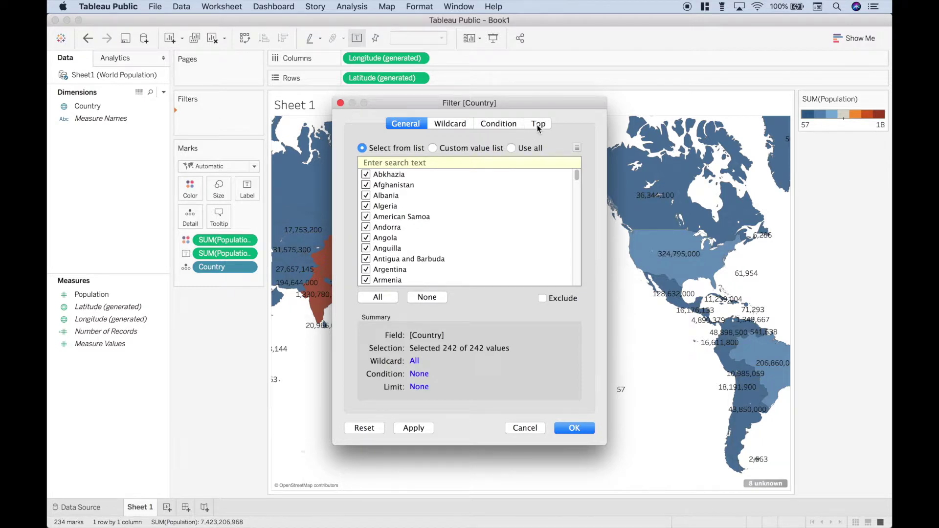
Filter Country to the Top 10 by Sum of Population
left_click(541, 126)
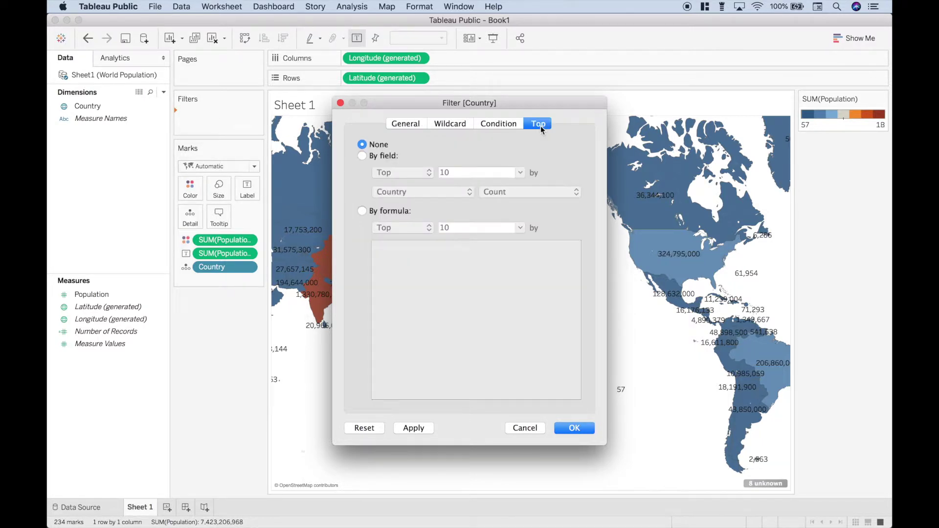
left_click(362, 156)
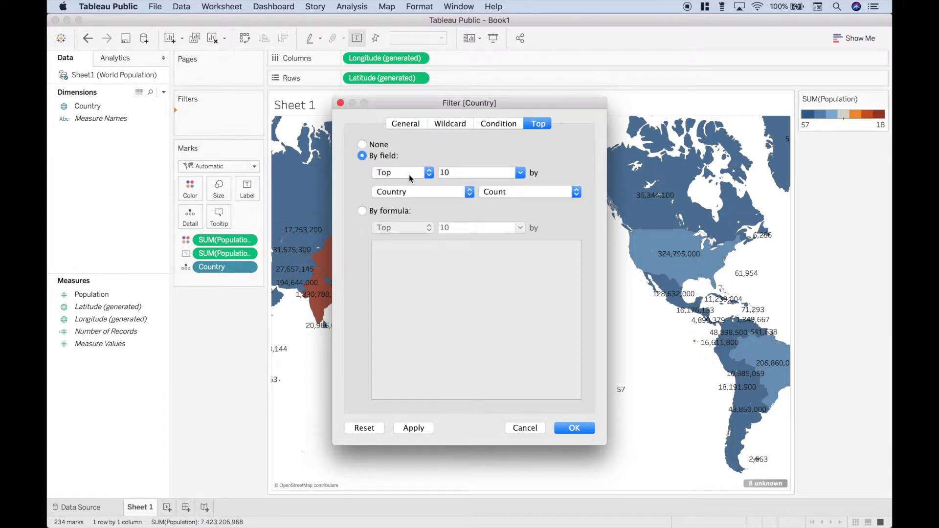
left_click(470, 193)
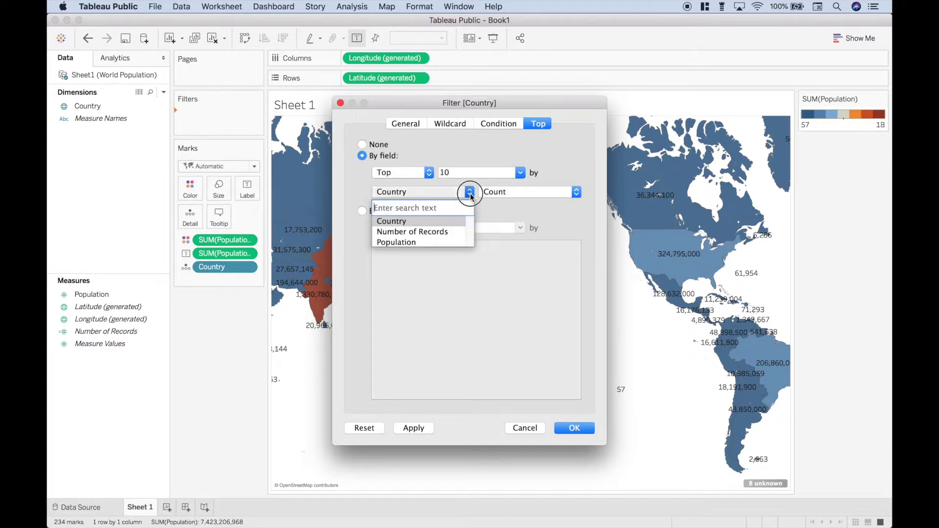
left_click(420, 243)
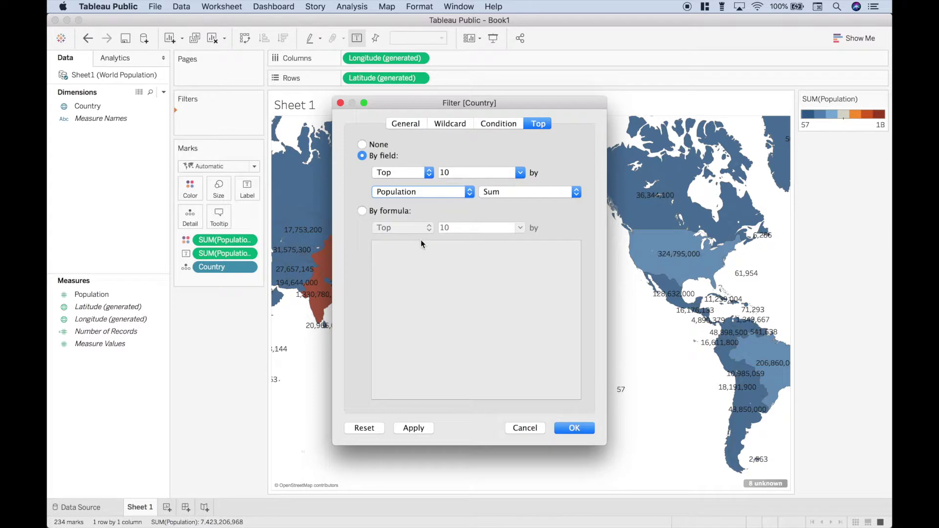
left_click(413, 429)
left_click(570, 430)
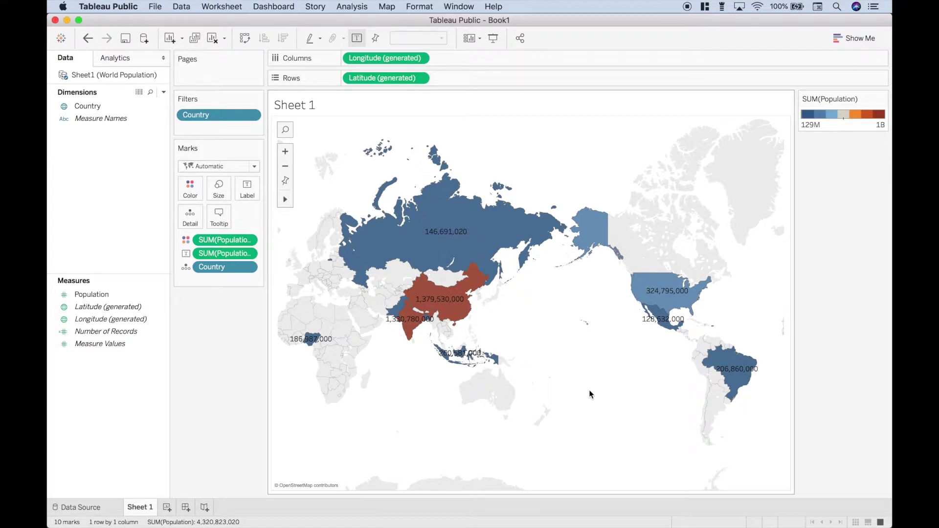
left_click(363, 7)
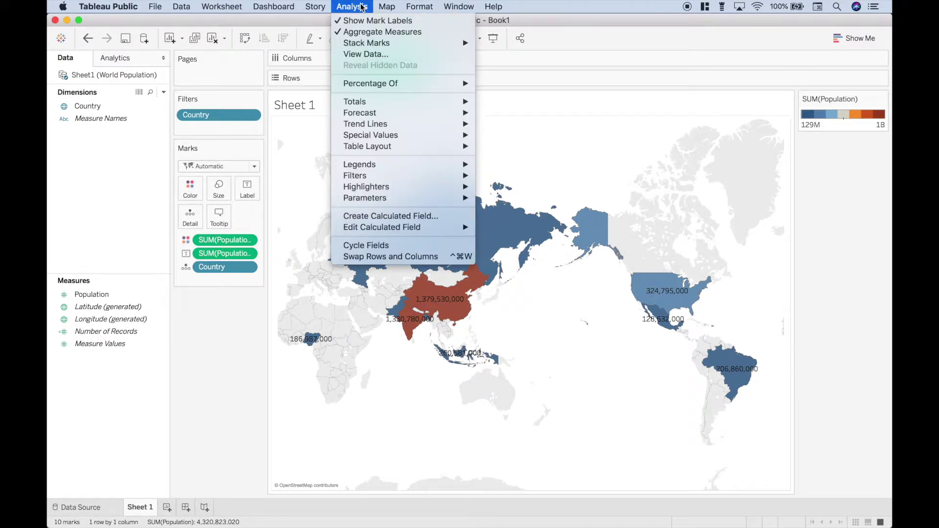
left_click(367, 58)
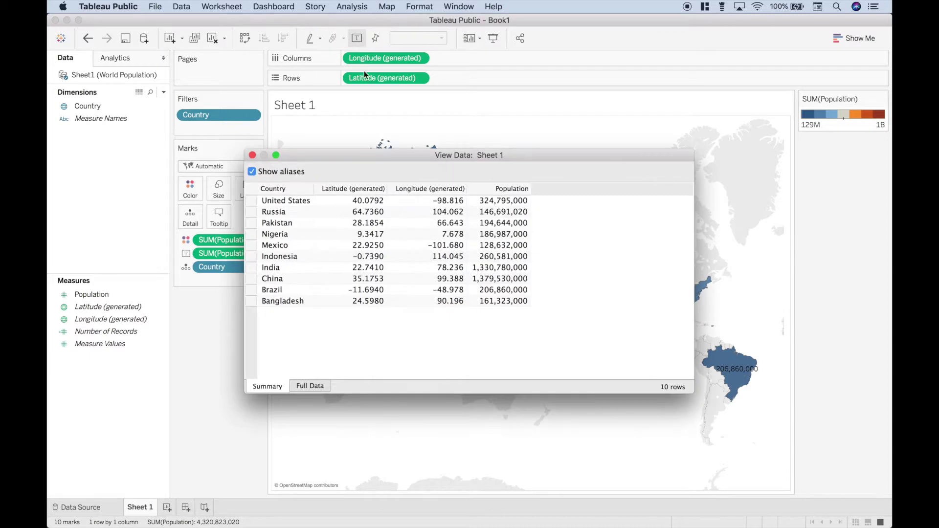
left_click(521, 189)
left_click(521, 190)
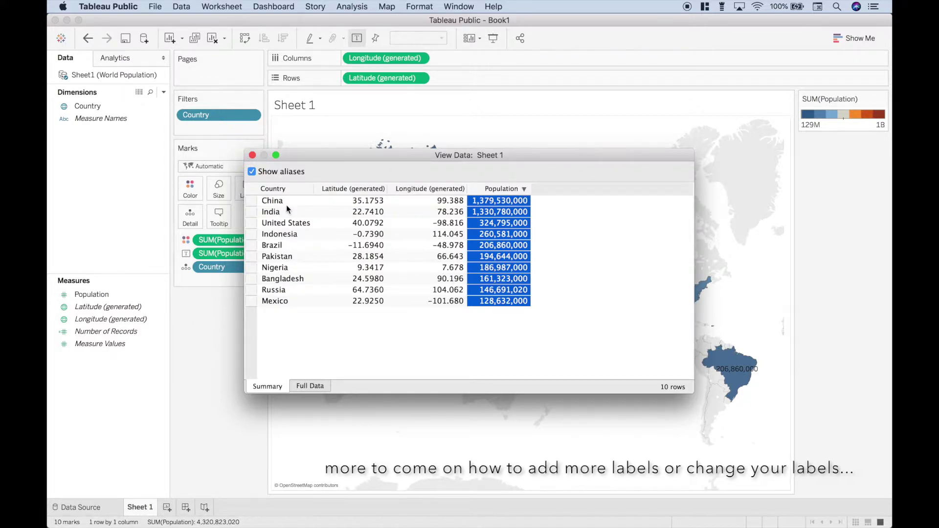
left_click(252, 155)
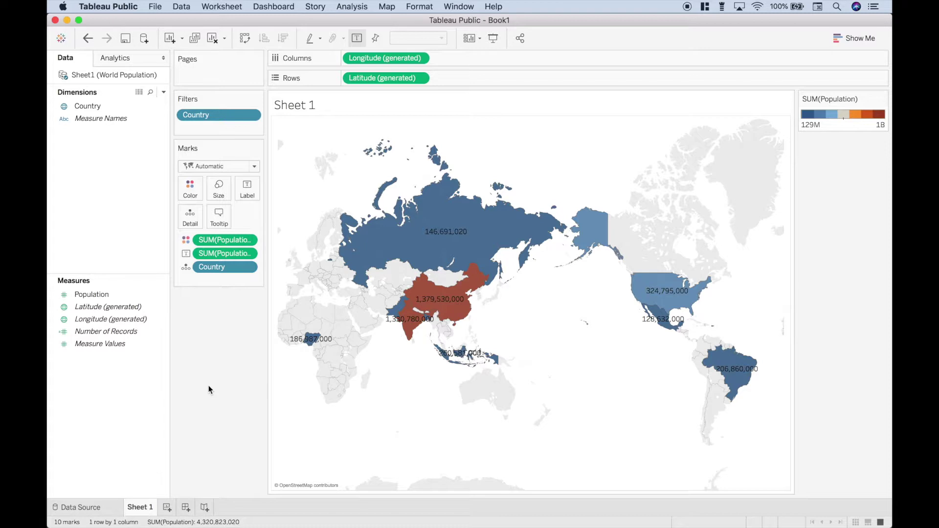
left_click(156, 6)
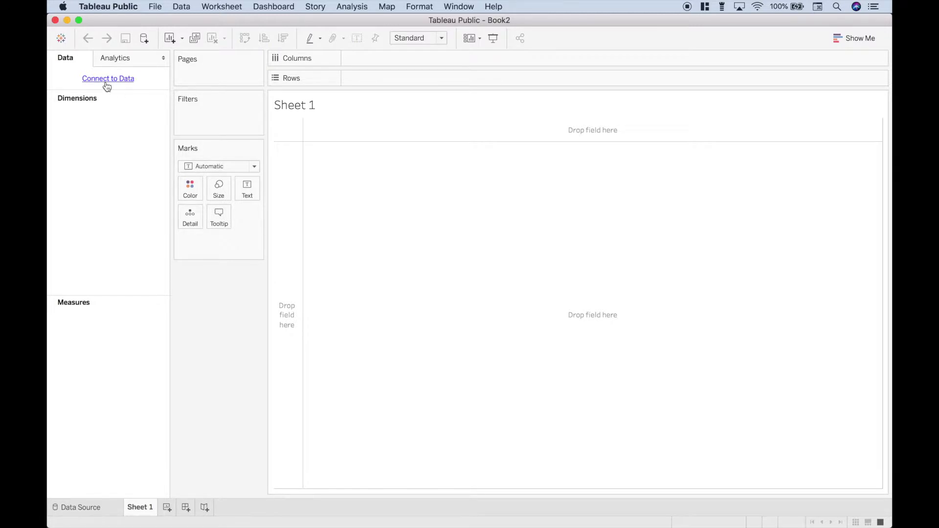
Connect the new workbook to States Population.xlsx on the Desktop through Microsoft Excel
left_click(107, 80)
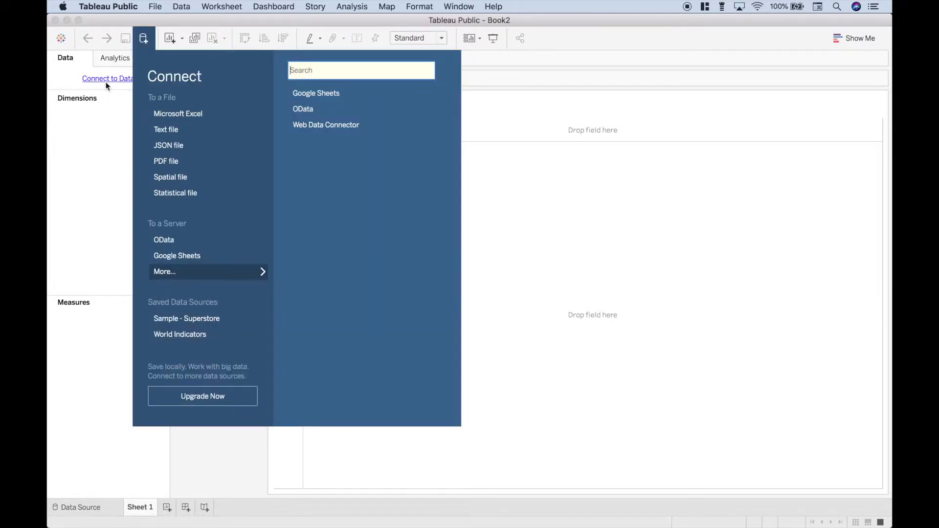
left_click(179, 116)
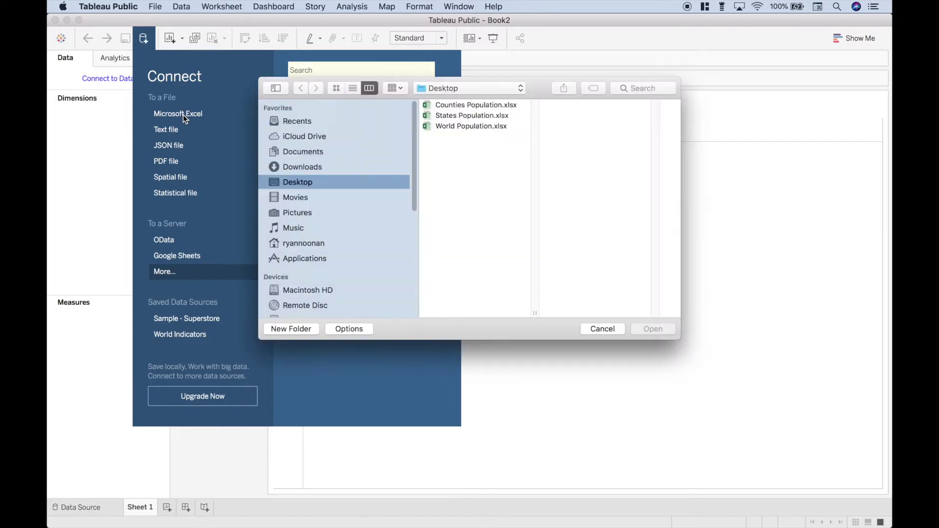
left_click(451, 120)
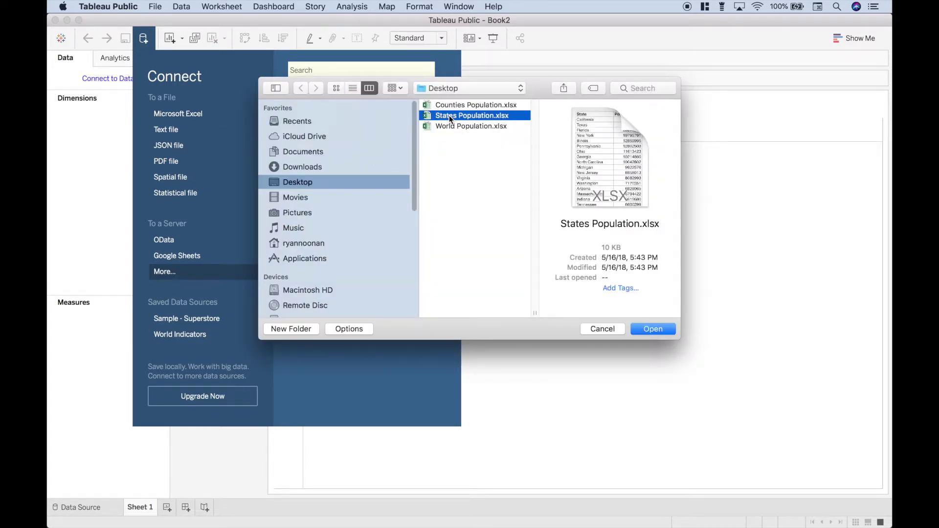
left_click(646, 331)
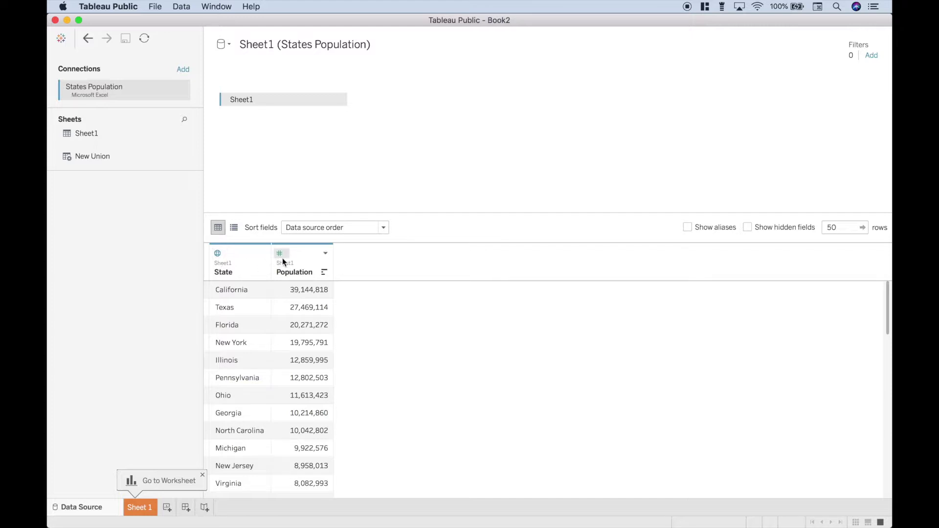
On Sheet 1, map every state and shade it by SUM(Population)
left_click(139, 507)
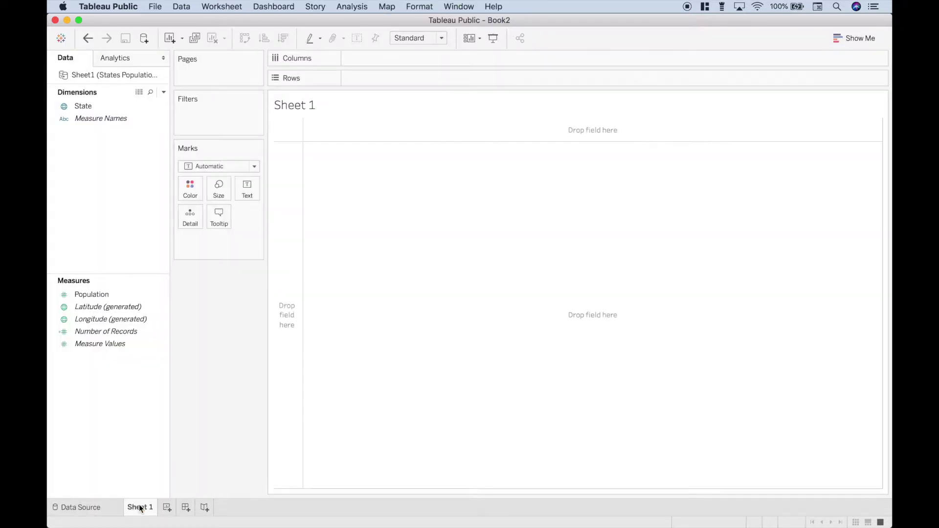
double_click(89, 112)
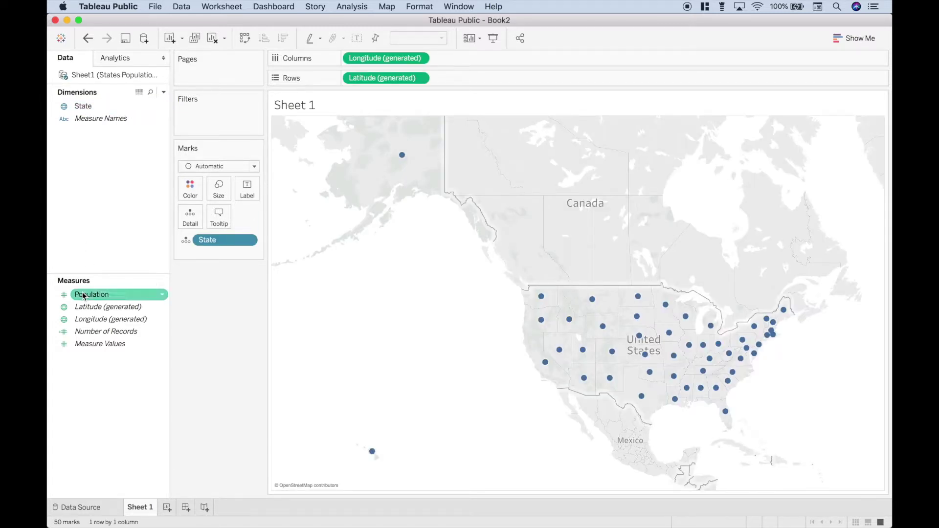
left_click_drag(98, 301, 192, 200)
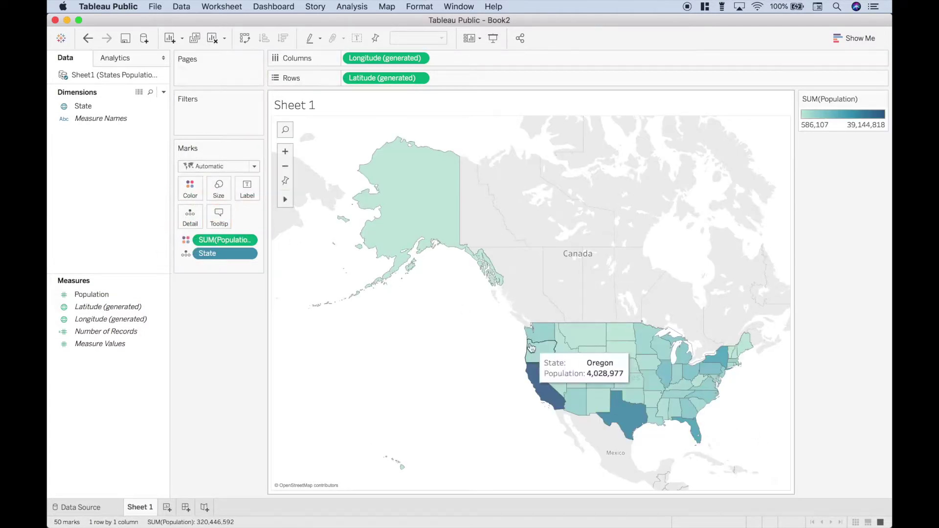
Zoom in and pan the map until the lower 48 states are centred
mouse_move(567, 382)
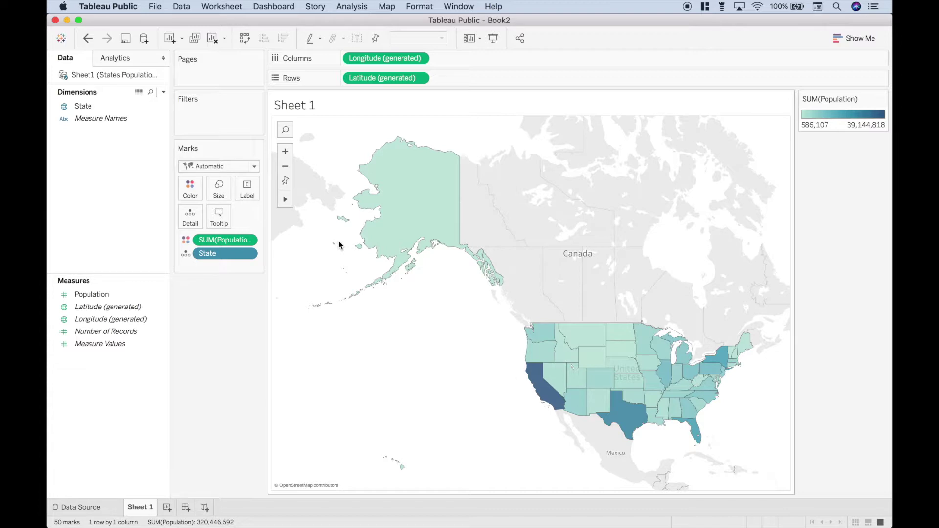
left_click(286, 152)
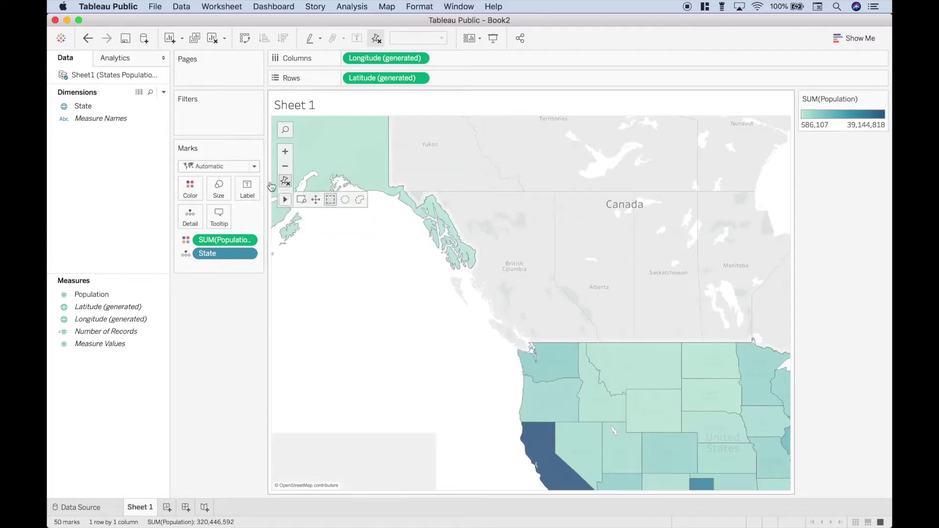
left_click_drag(465, 359, 289, 234)
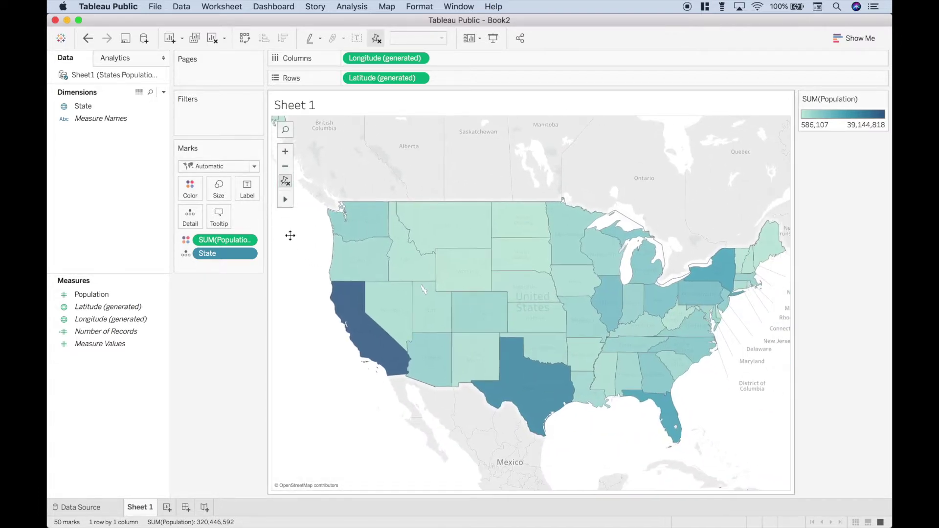
left_click_drag(530, 174, 517, 175)
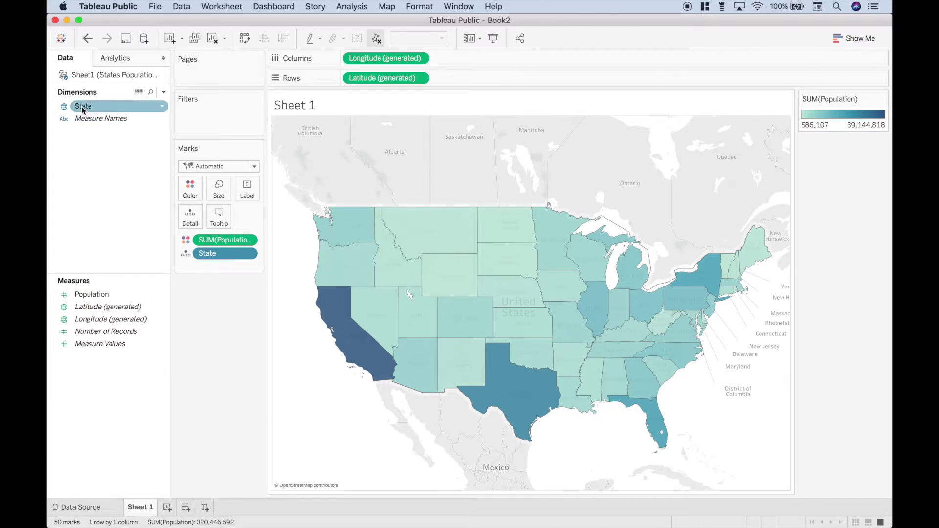
Label each state with its State name and allow labels to overlap other marks
left_click_drag(82, 110, 243, 198)
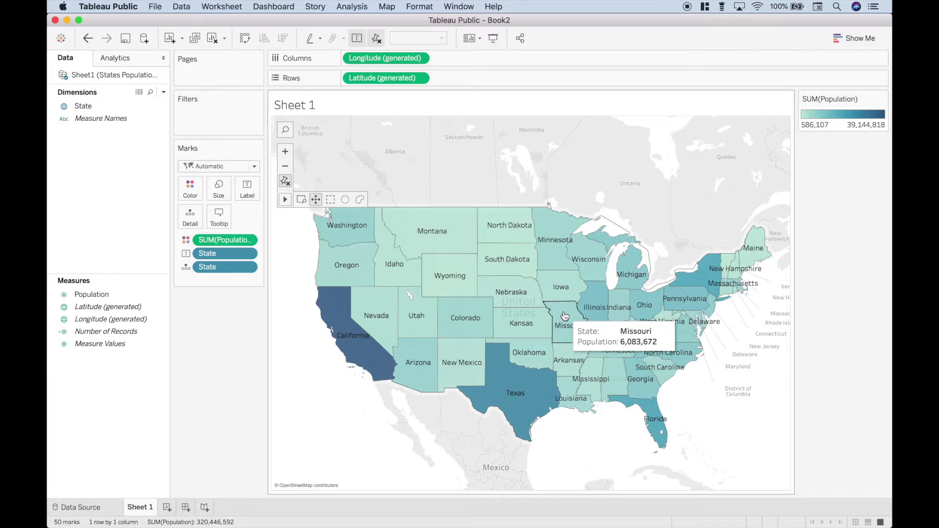
left_click(250, 196)
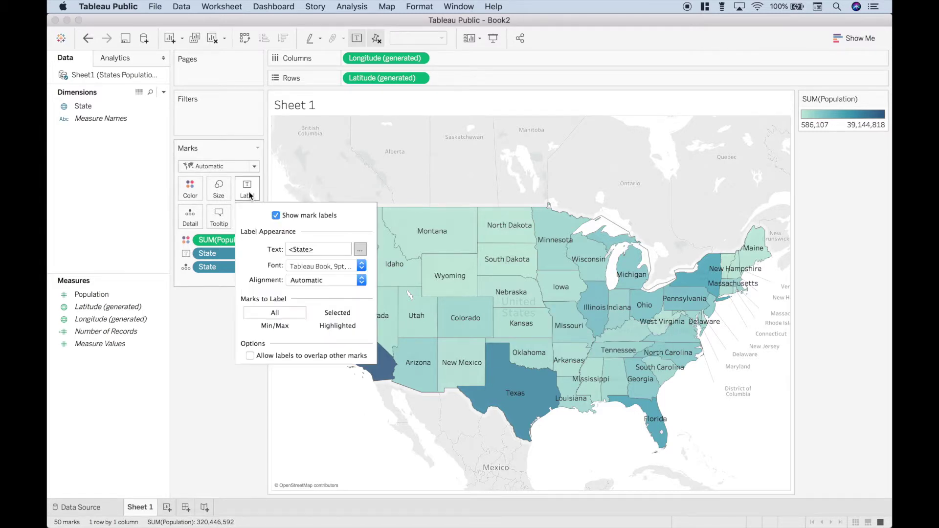
left_click(249, 356)
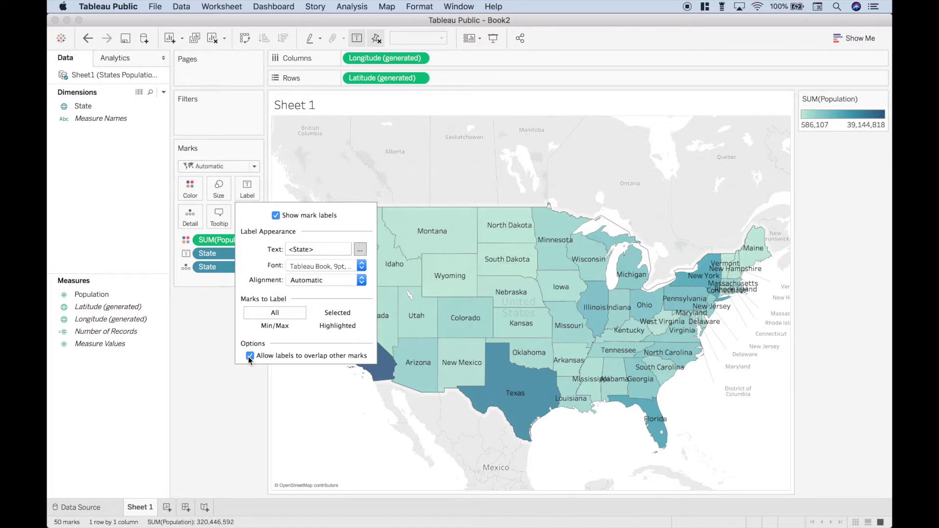
left_click(360, 250)
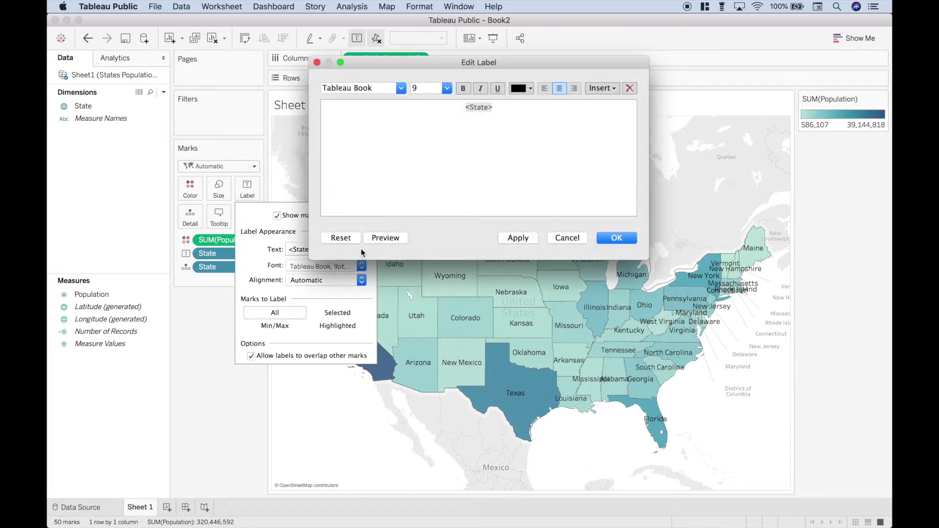
Format the <State> label text as Arial Narrow at size 8 and apply it
double_click(505, 109)
left_click_drag(505, 108, 466, 109)
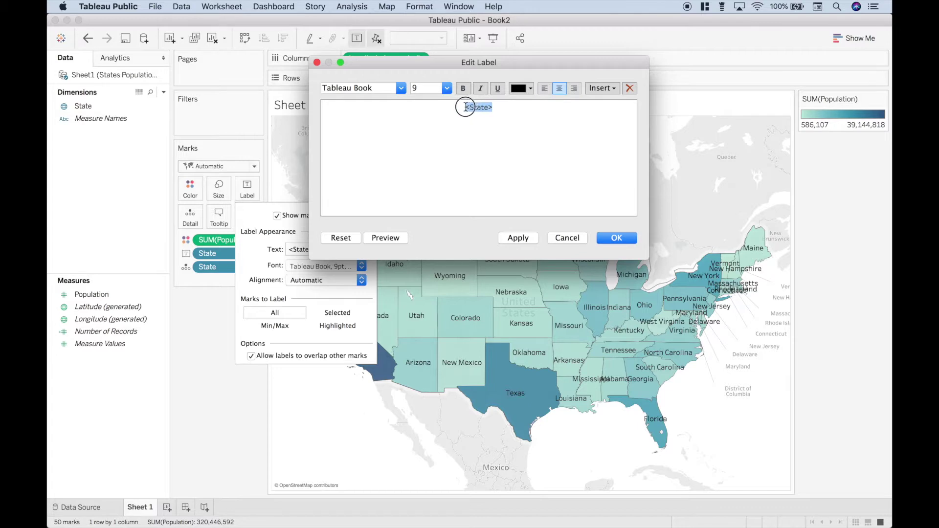
left_click(447, 88)
left_click(443, 86)
left_click(401, 88)
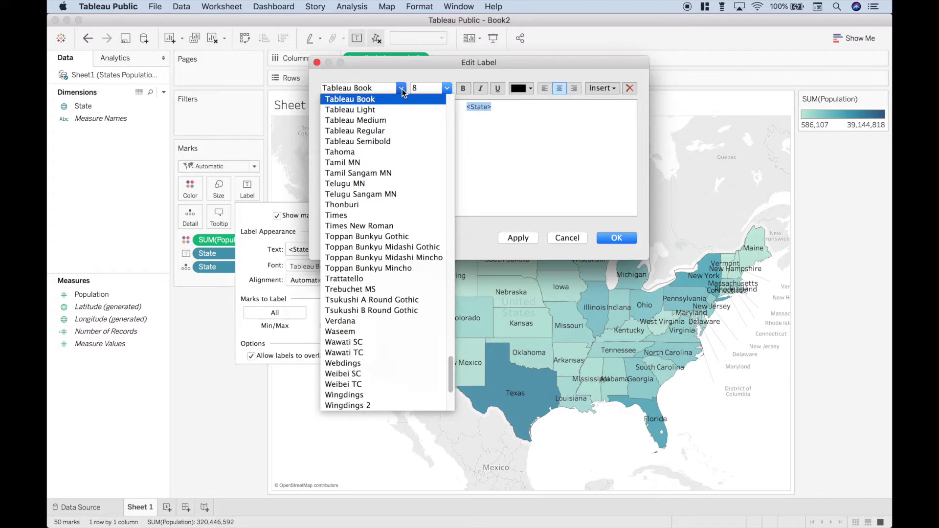
type("arial")
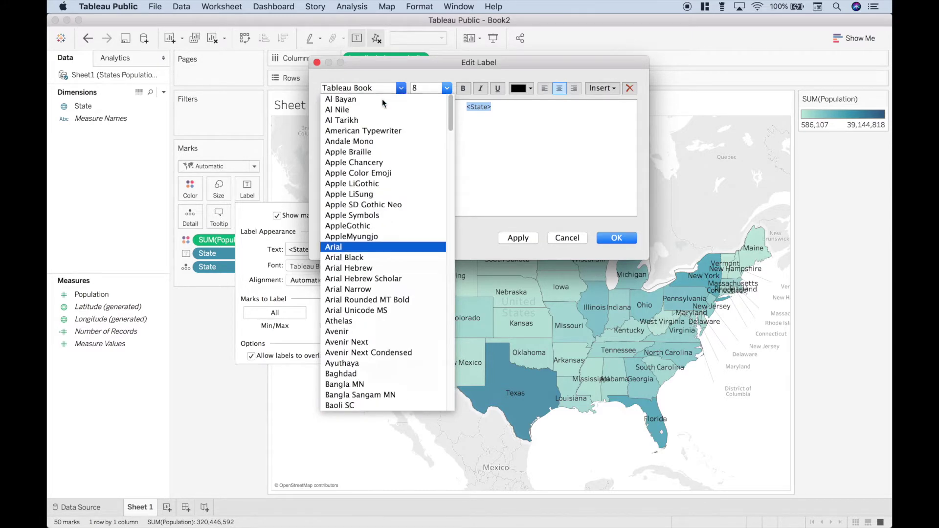
key("Down")
key("Down")
key("Down")
key("Down")
key("Return")
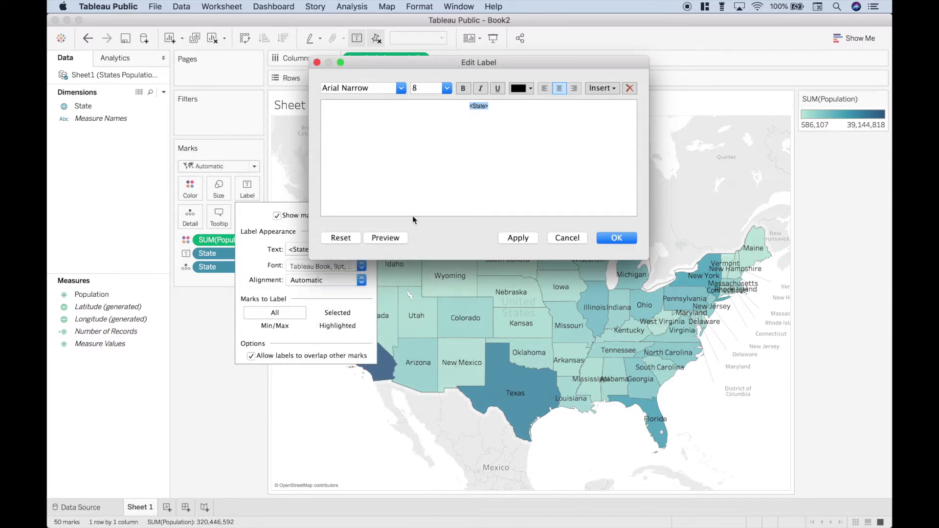
left_click(517, 239)
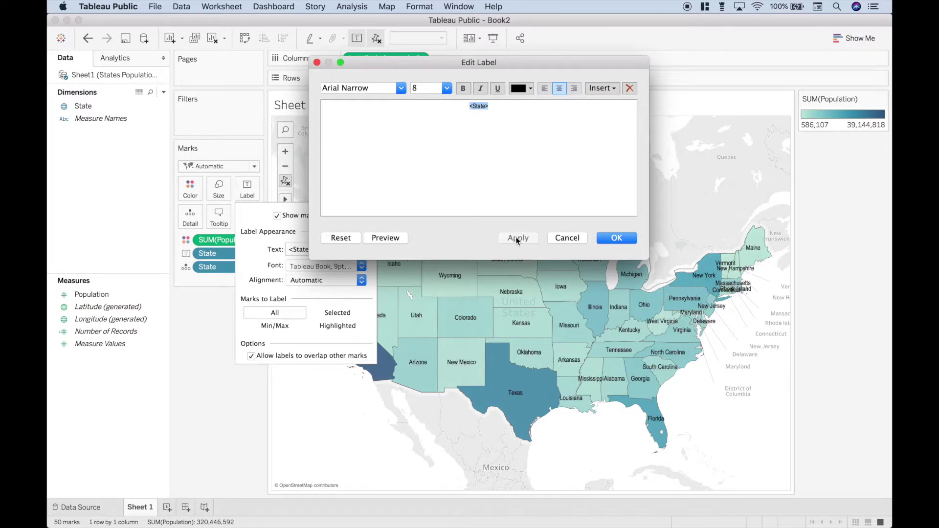
left_click(612, 240)
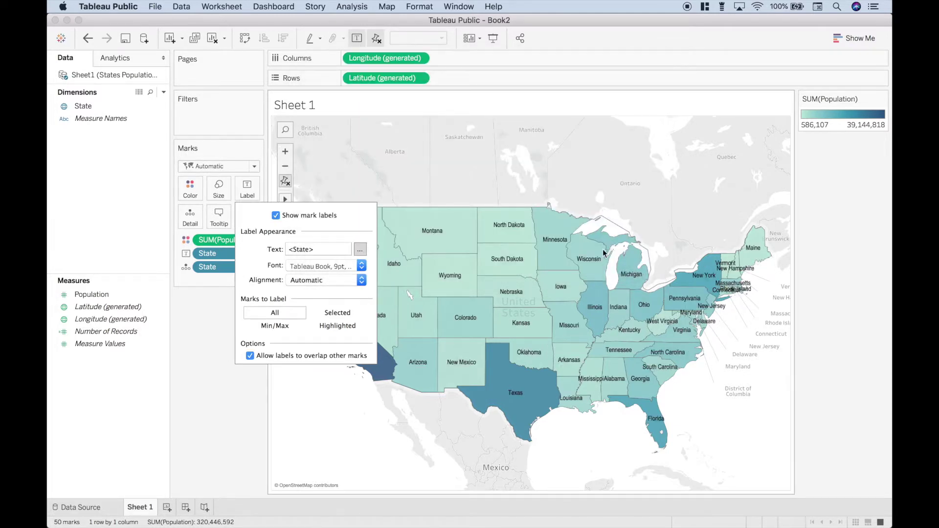
left_click(247, 423)
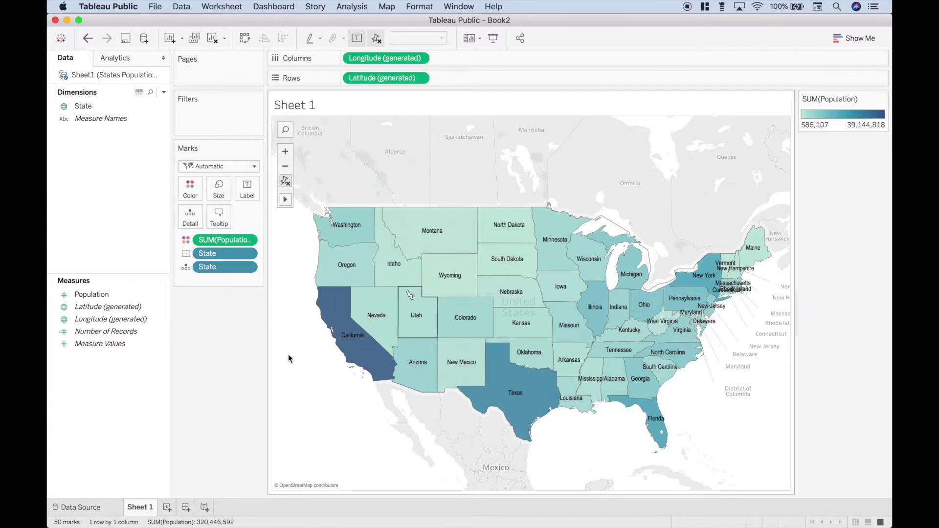
Recolour the states with a stepped, reversed Orange-Blue Diverging palette of 5 steps
left_click(190, 193)
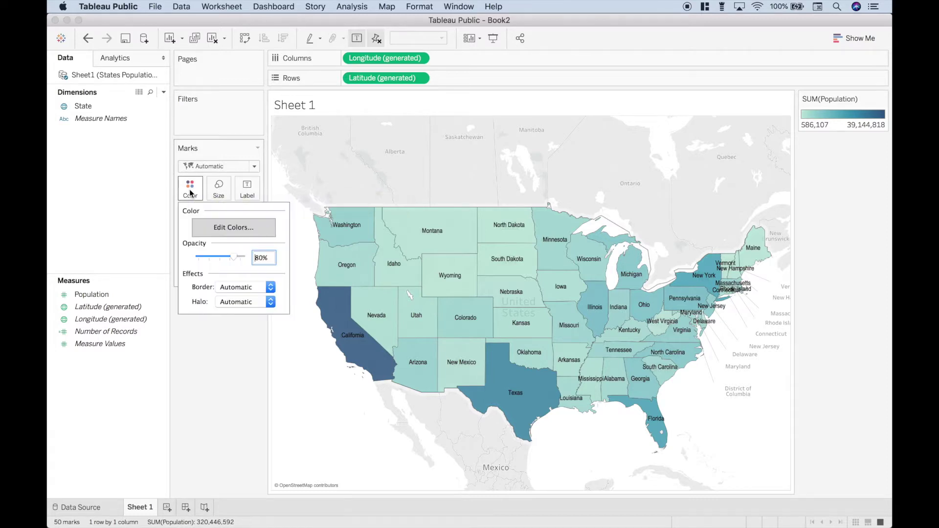
left_click(218, 230)
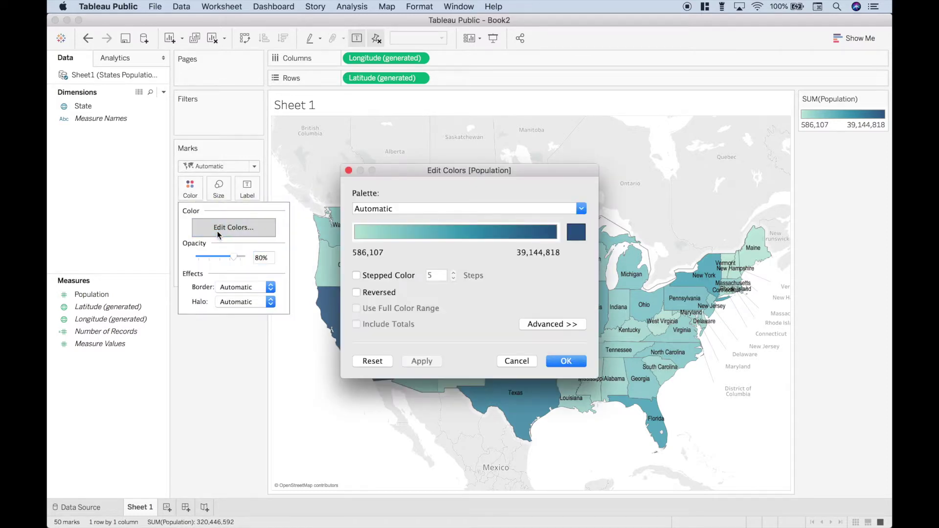
left_click(581, 210)
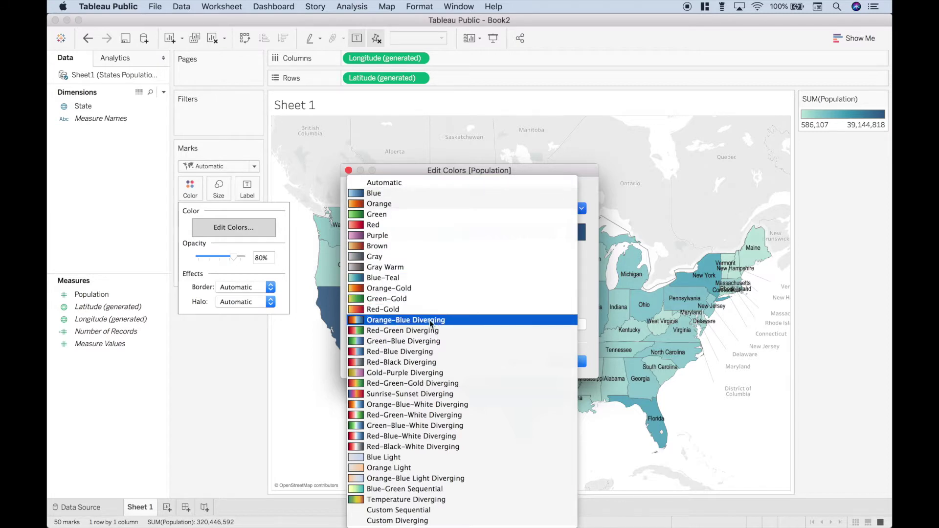
left_click(403, 323)
left_click(381, 278)
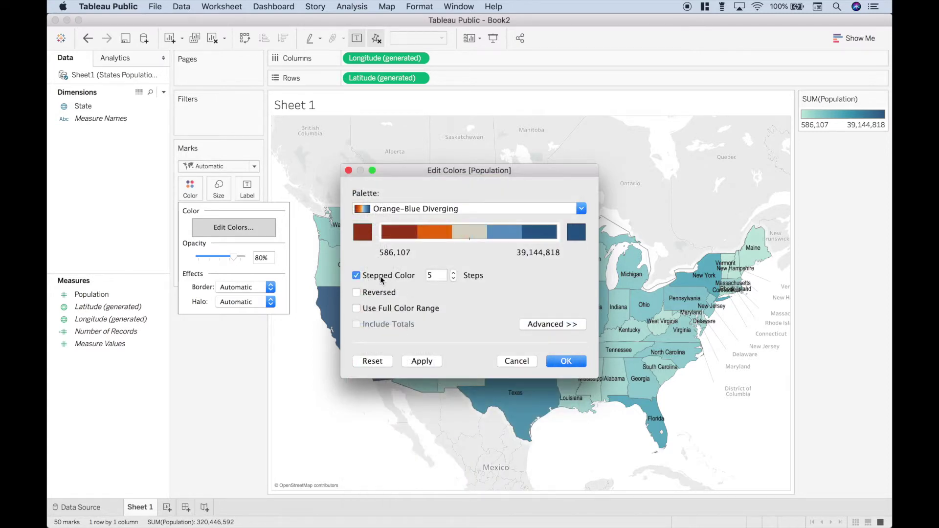
left_click(374, 292)
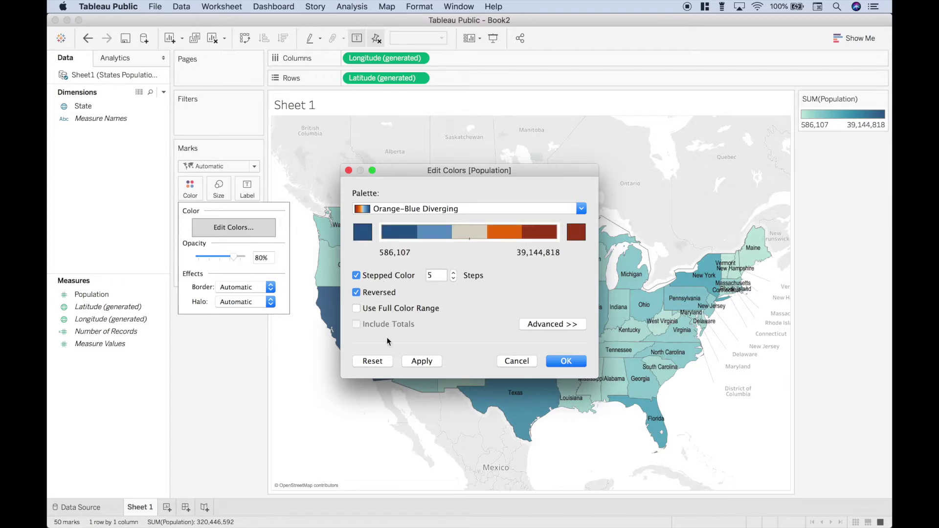
left_click(420, 362)
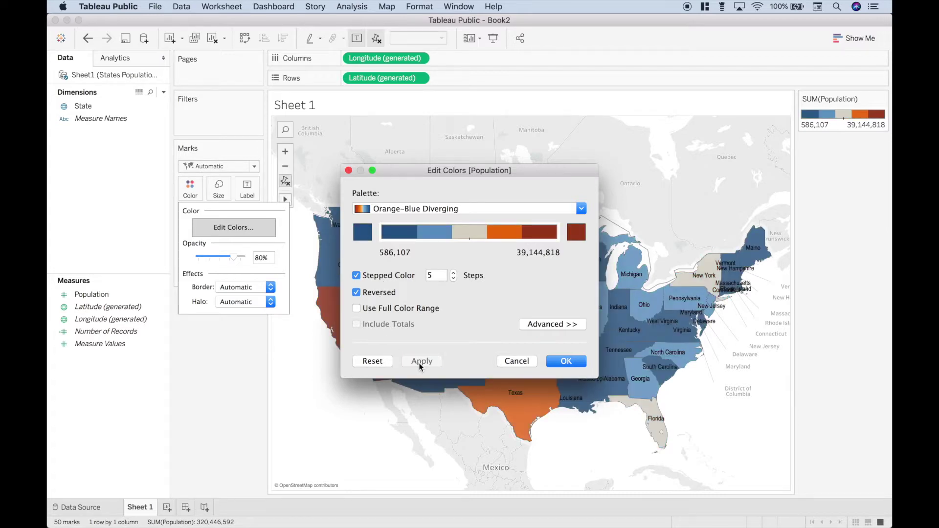
left_click(555, 363)
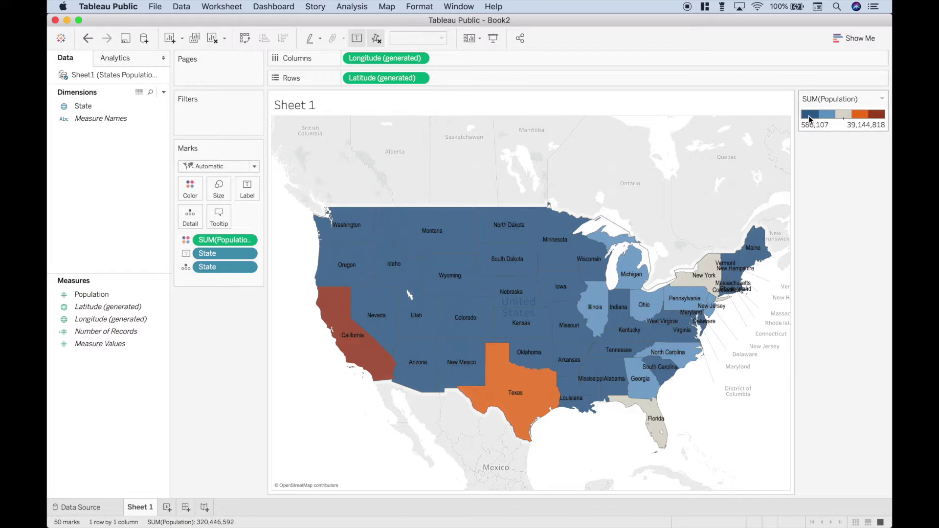
left_click(195, 194)
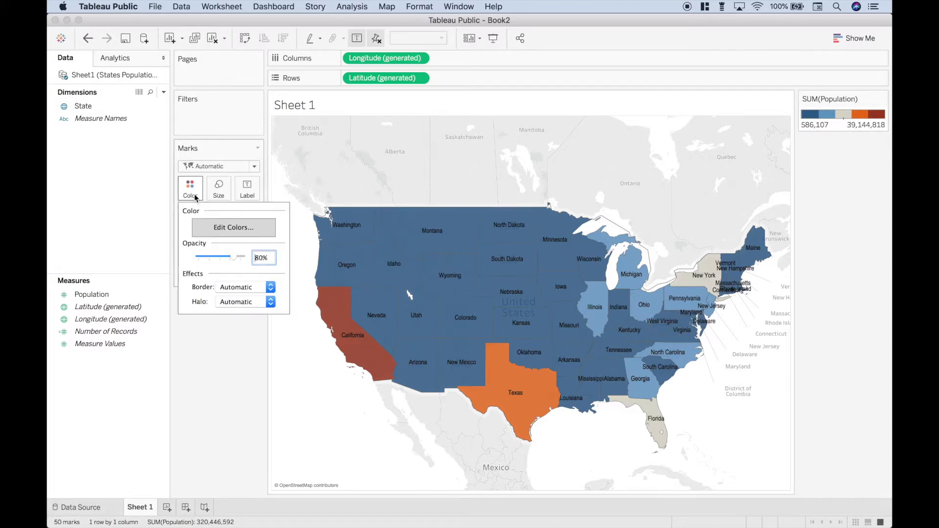
Increase the state colour palette from 5 to 7 steps and apply it
left_click(234, 228)
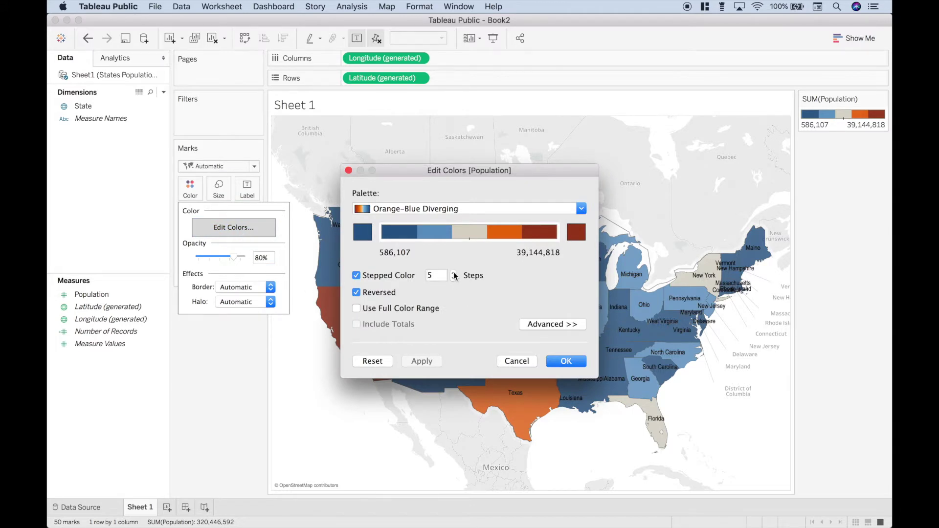
left_click(454, 273)
left_click(454, 273)
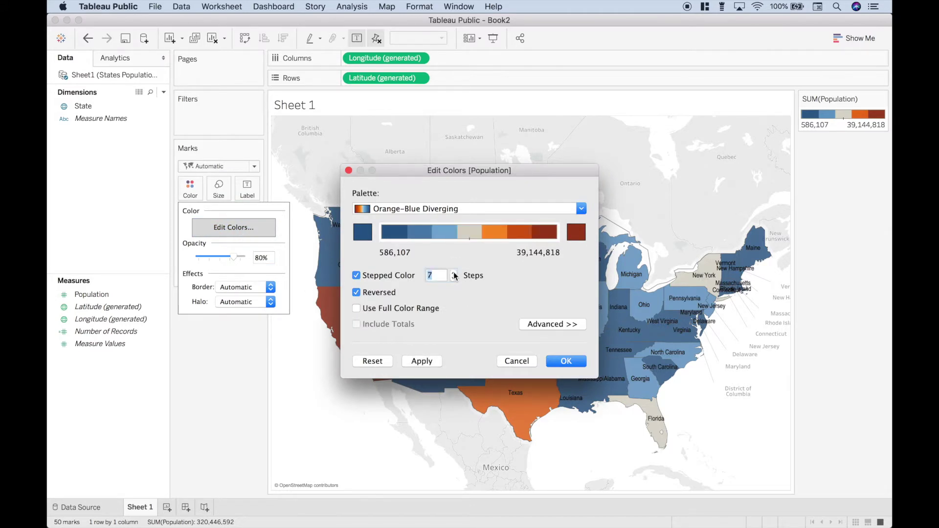
left_click(422, 361)
left_click(566, 362)
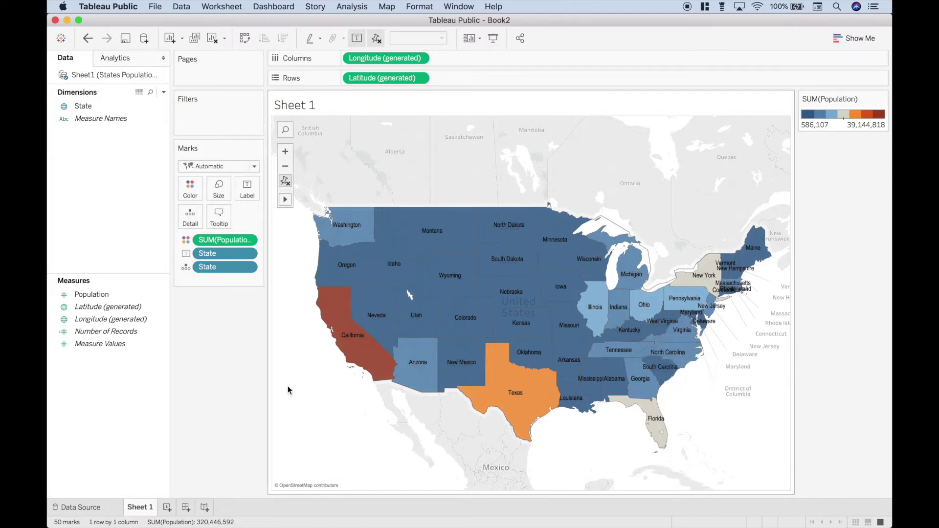
Start a new workbook connected to the Counties Population Excel file
left_click(156, 7)
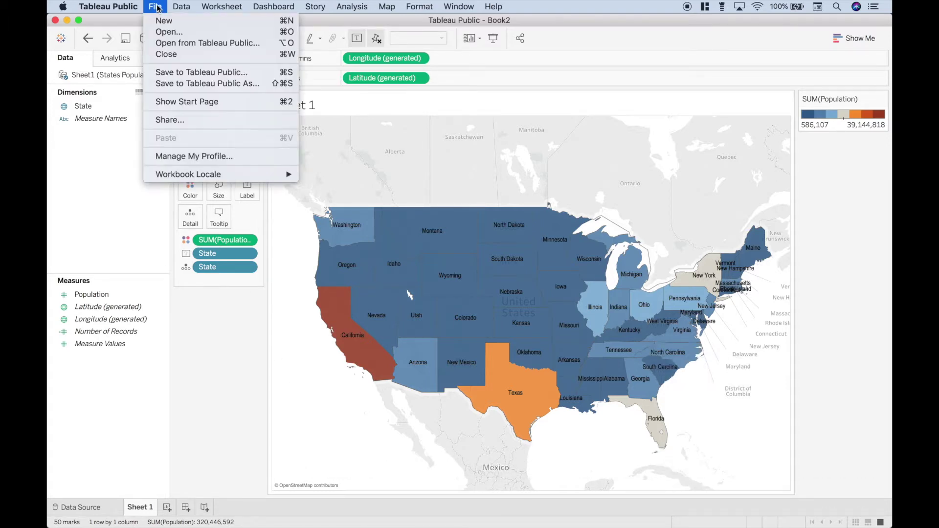
left_click(163, 21)
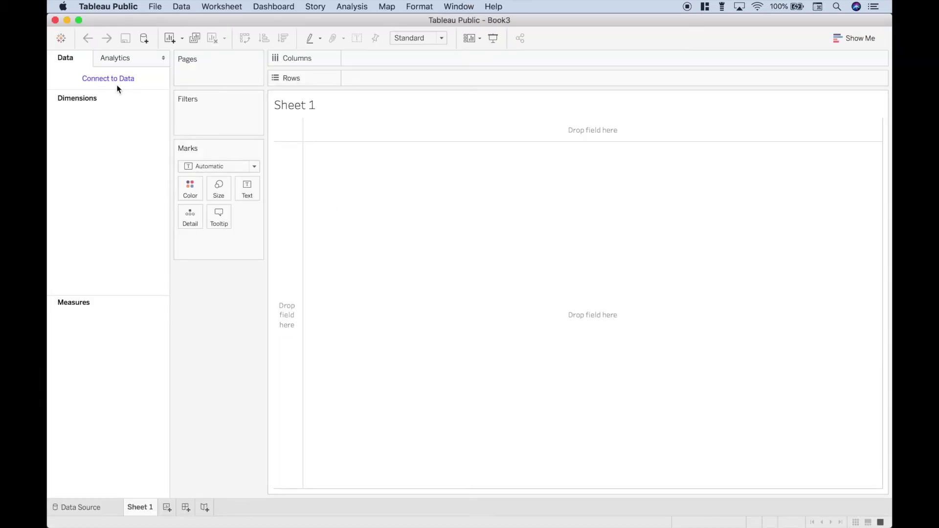
left_click(116, 80)
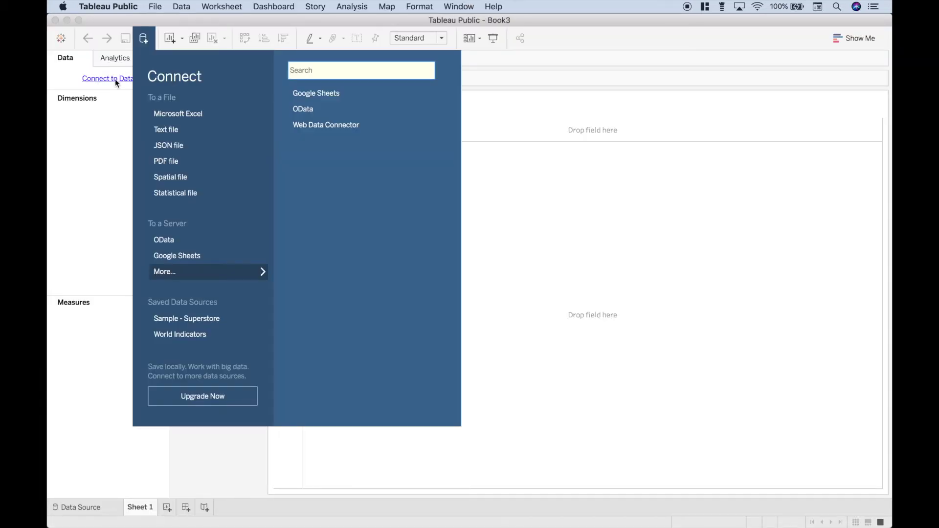
left_click(192, 113)
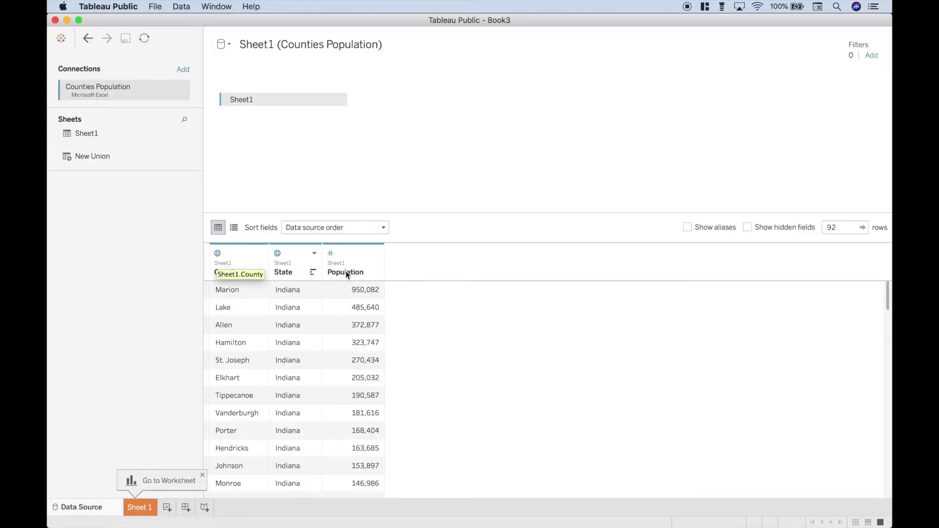
left_click(144, 511)
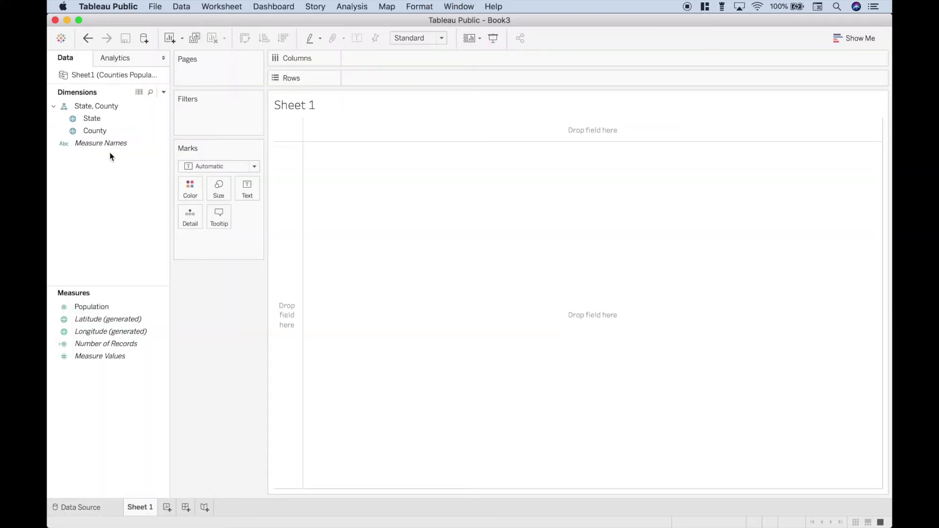
Map State and County, then shade the counties by Population
double_click(94, 119)
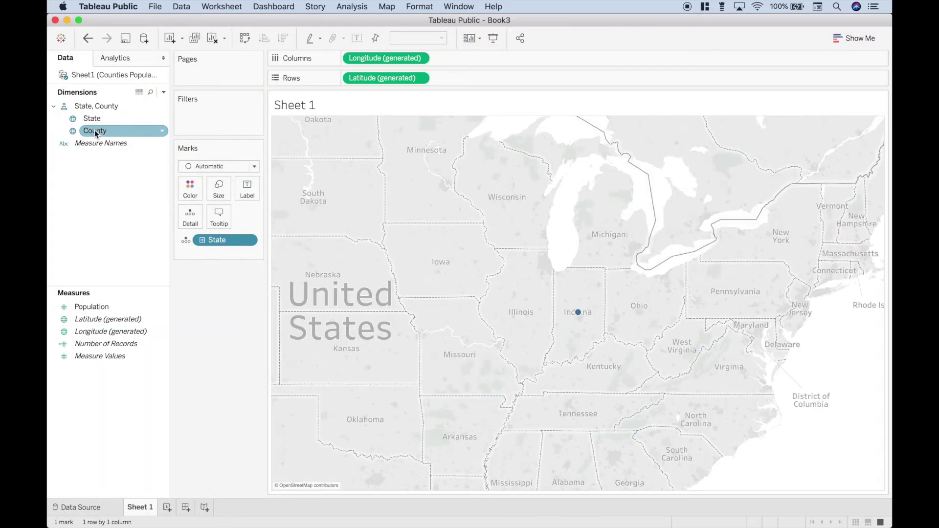
double_click(95, 130)
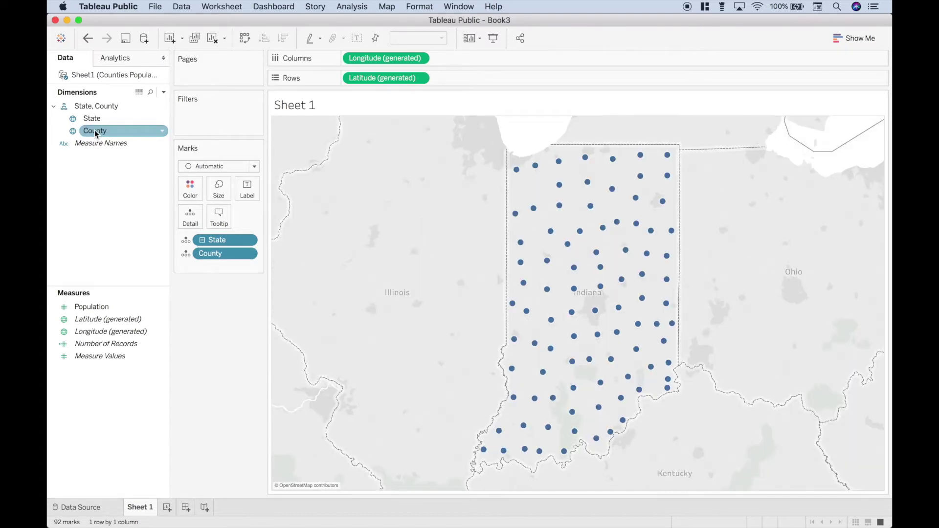
left_click_drag(92, 306, 191, 195)
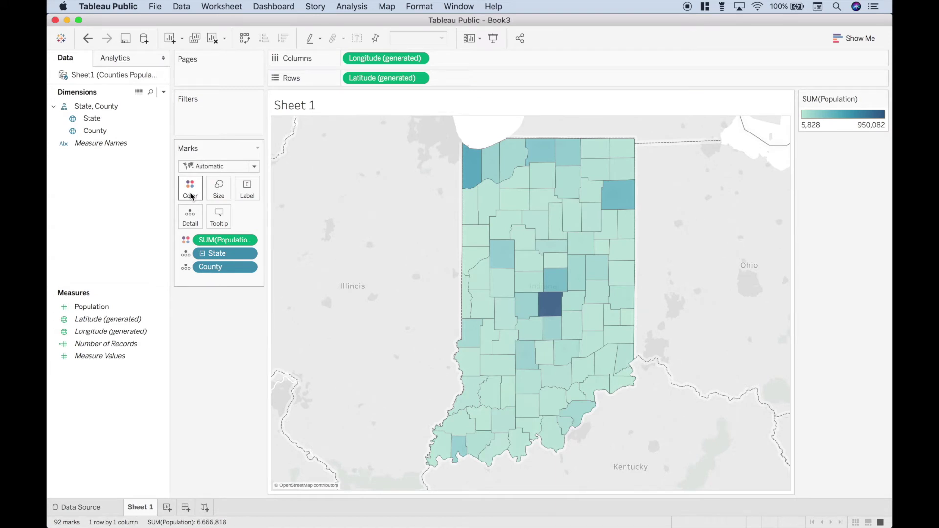
Recolour the counties with a reversed, 7-step Orange-Blue Diverging palette
left_click(190, 196)
left_click(224, 227)
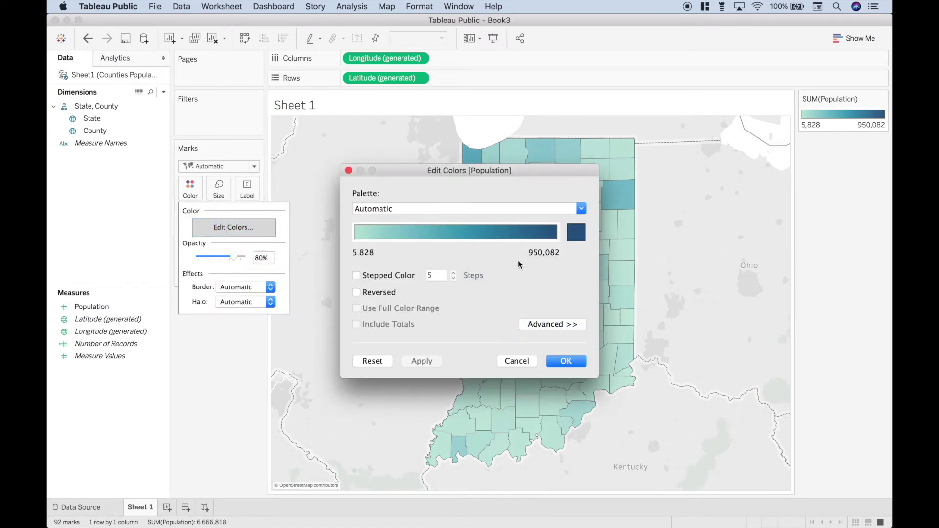
left_click(582, 209)
left_click(457, 319)
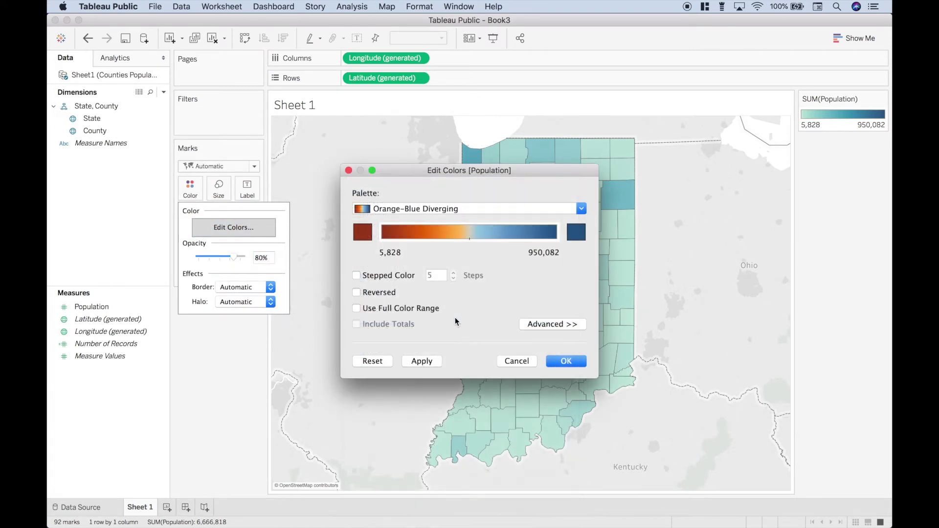
left_click(378, 277)
left_click(372, 293)
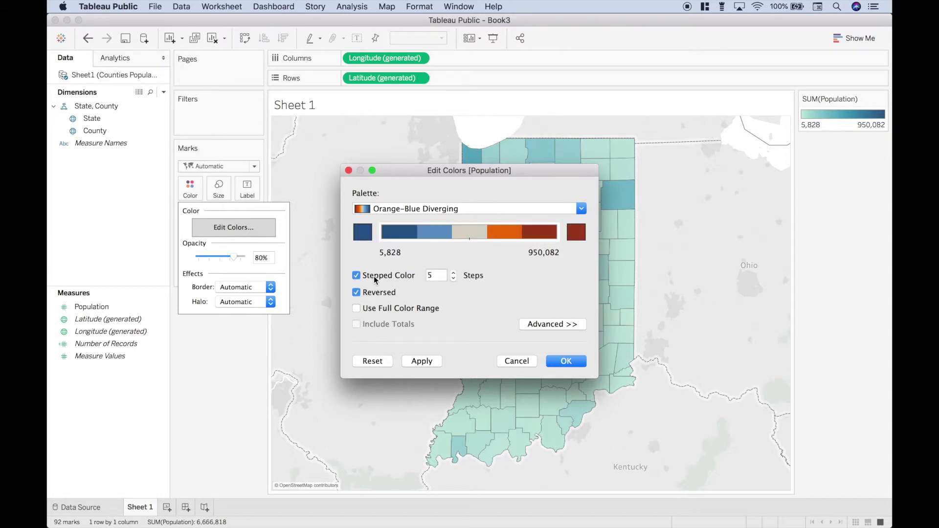
left_click(430, 362)
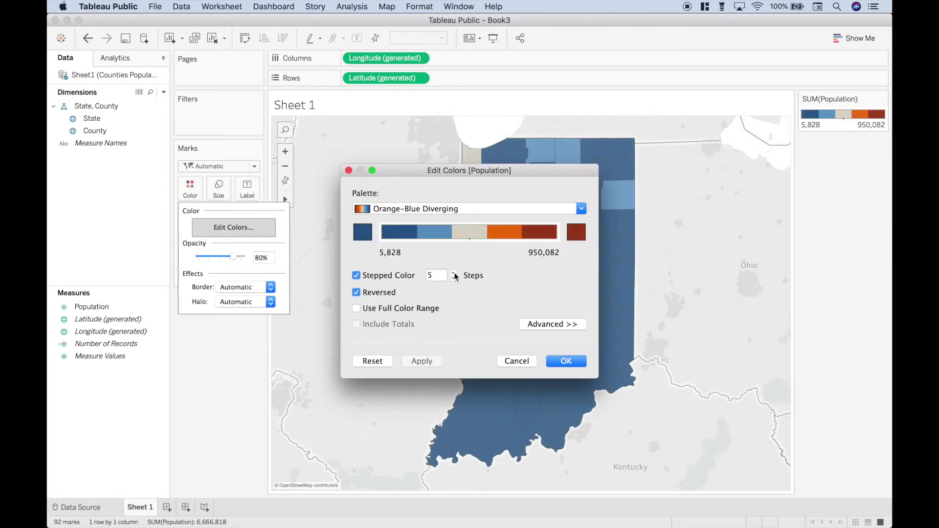
left_click(454, 273)
left_click(454, 272)
left_click(421, 361)
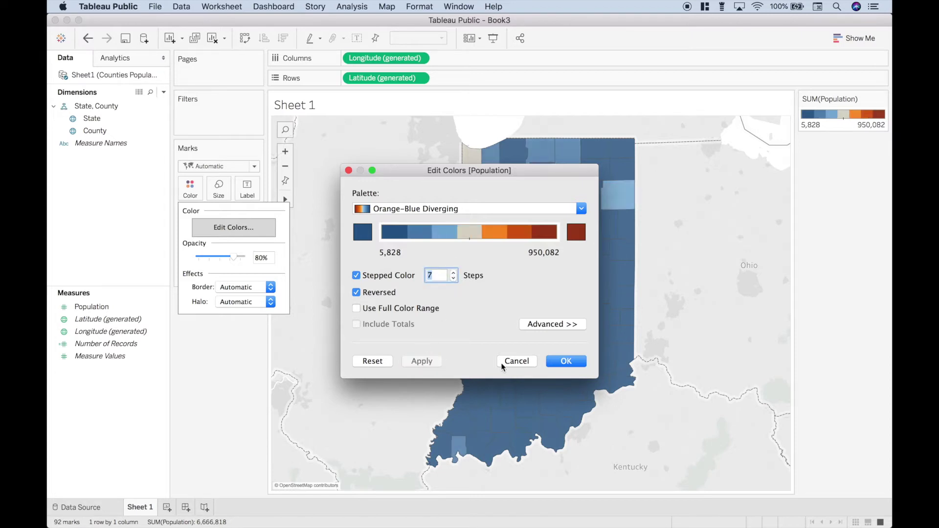
left_click(563, 362)
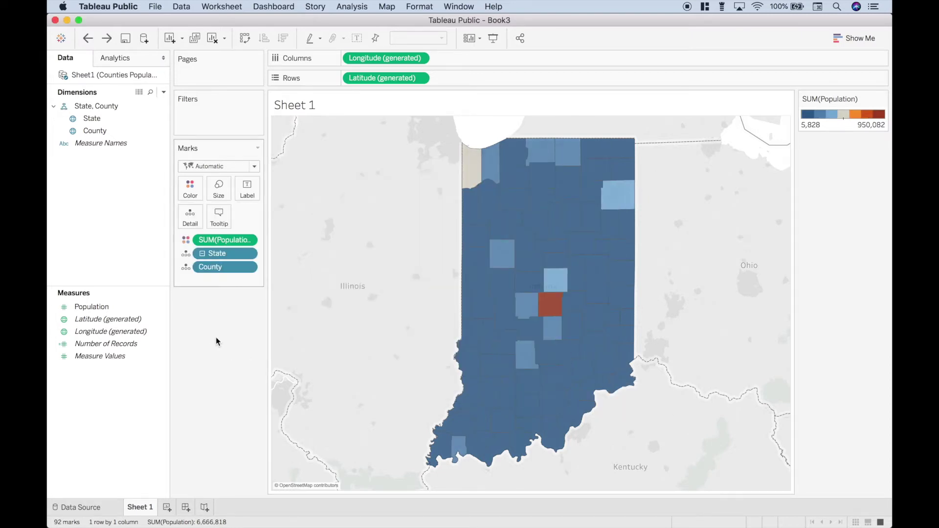
left_click(107, 144)
Label each county with its name and allow labels to overlap other marks
left_click_drag(95, 133, 242, 191)
left_click(242, 190)
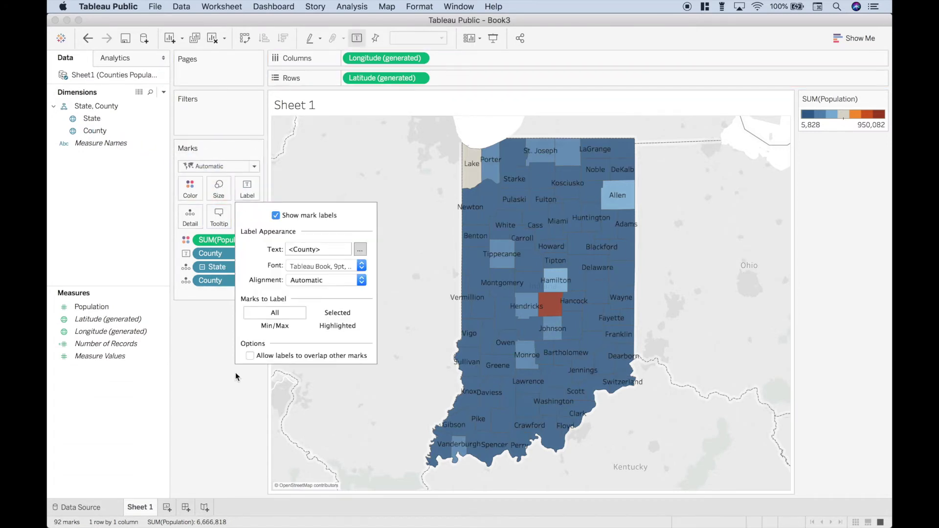
left_click(249, 356)
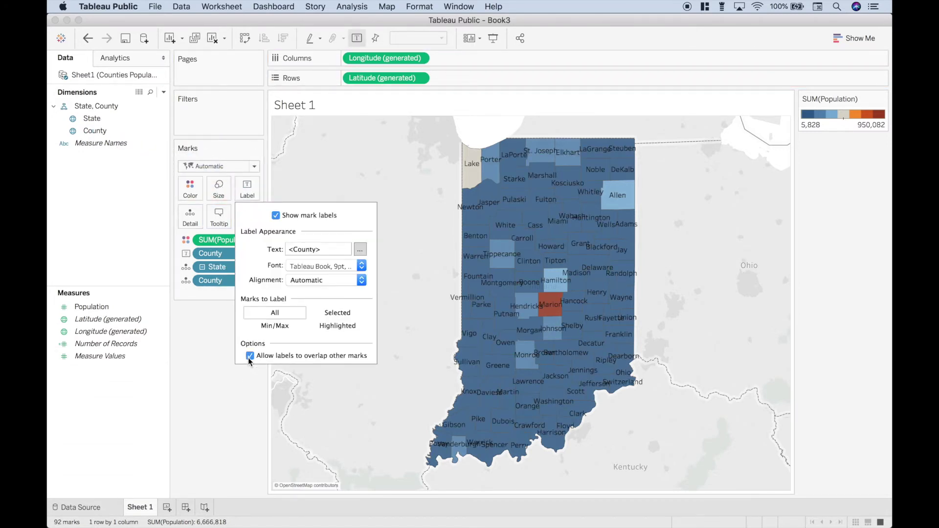
left_click(360, 249)
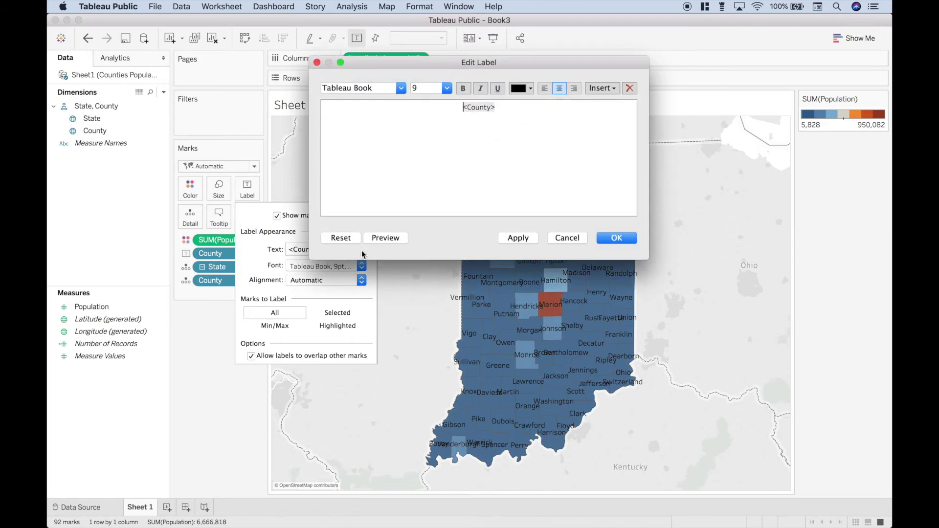
Set the county name labels to Arial Narrow at size 8
double_click(501, 110)
left_click(446, 88)
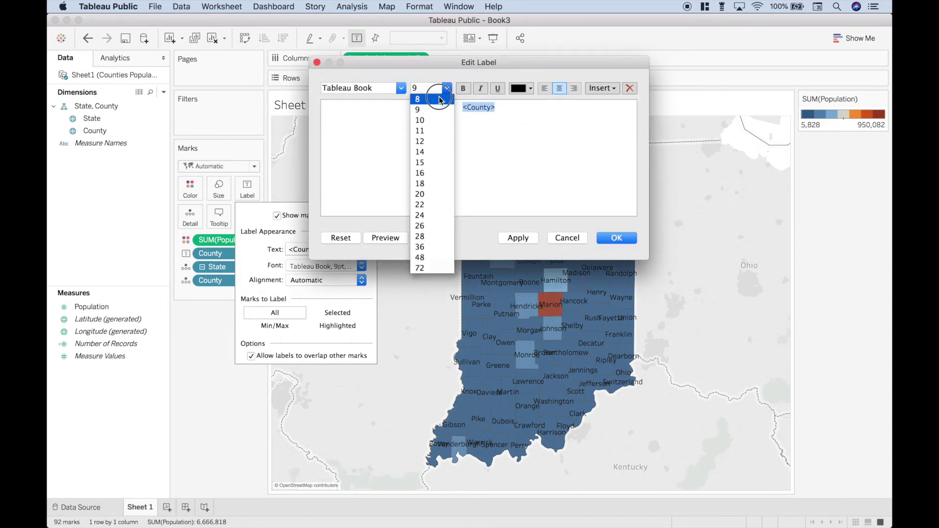
left_click(423, 94)
left_click(401, 89)
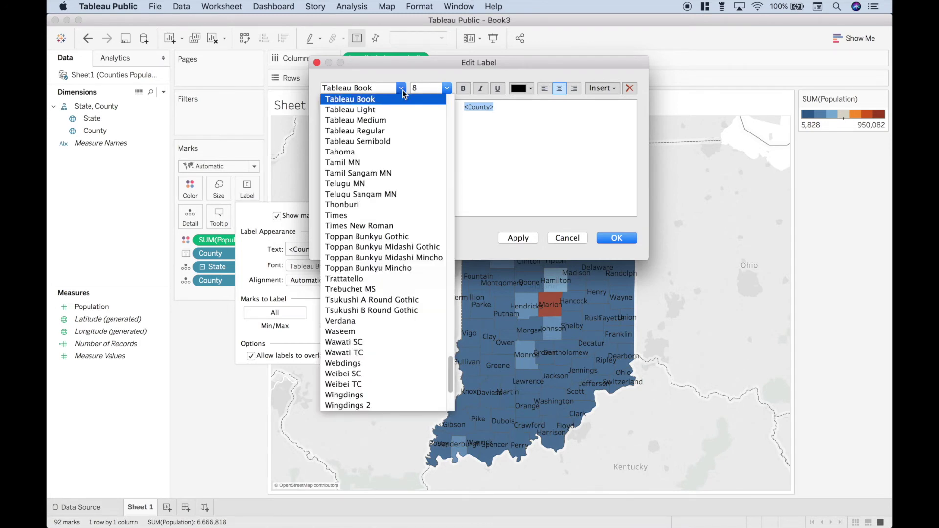
type("arial")
key("Down")
key("Down")
key("Down")
key("Down")
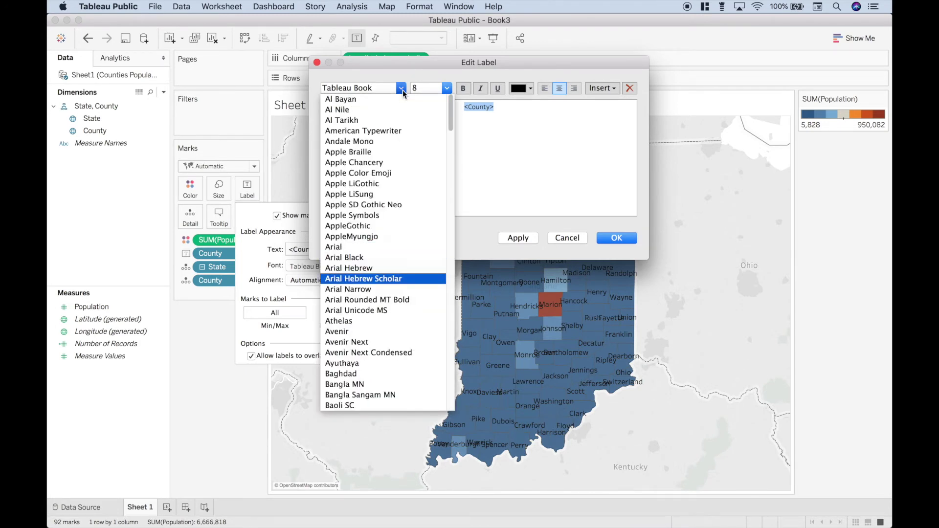
key("Return")
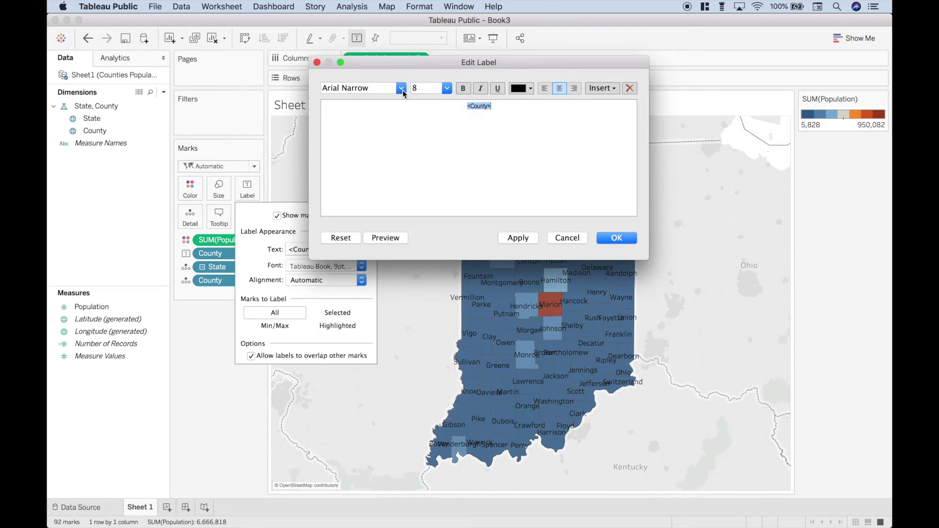
left_click(522, 239)
left_click(614, 242)
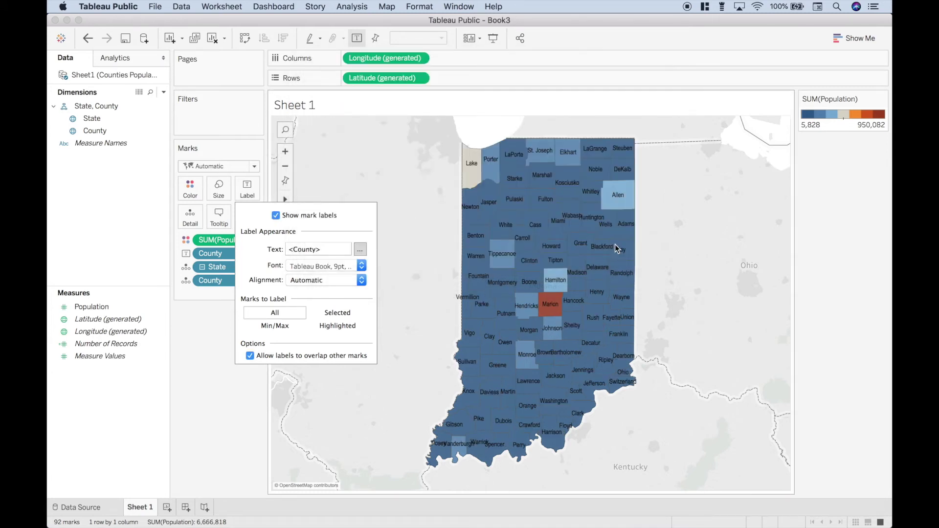
Add each county's Population figure to its label beneath the name
left_click(228, 394)
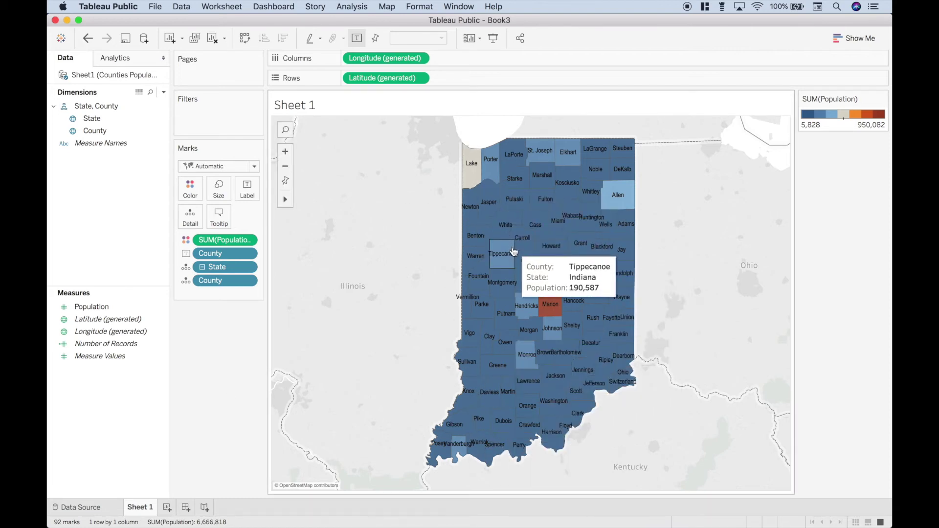
left_click_drag(91, 307, 257, 185)
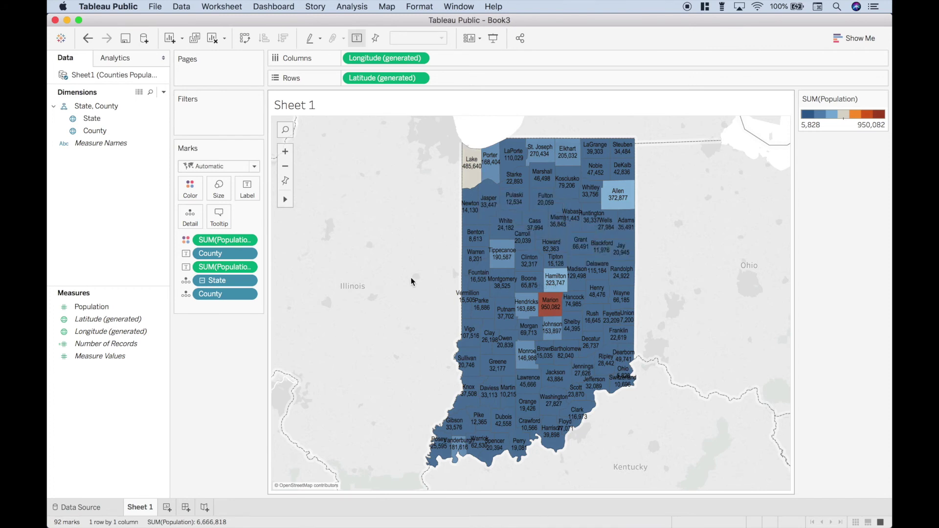
Turn off the Base, Land Cover, Country/Region and State/Province map layers
left_click(388, 7)
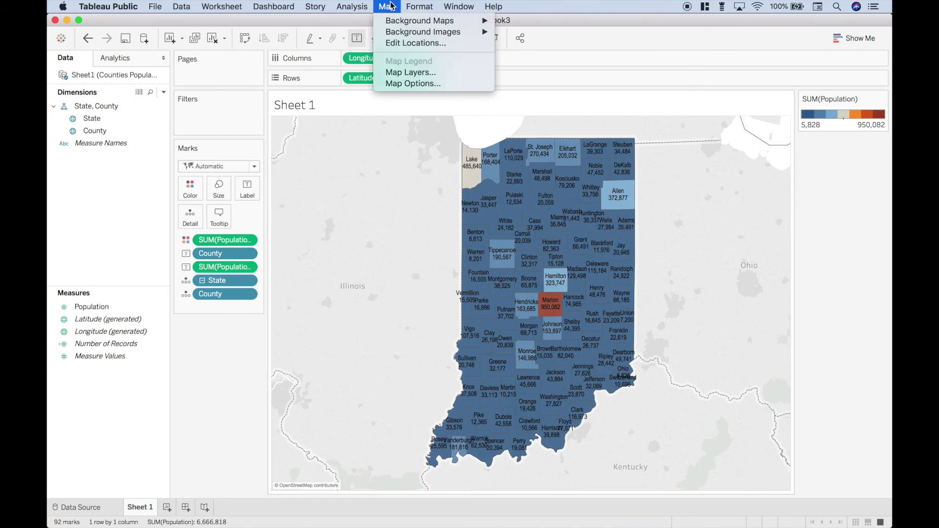
left_click(399, 71)
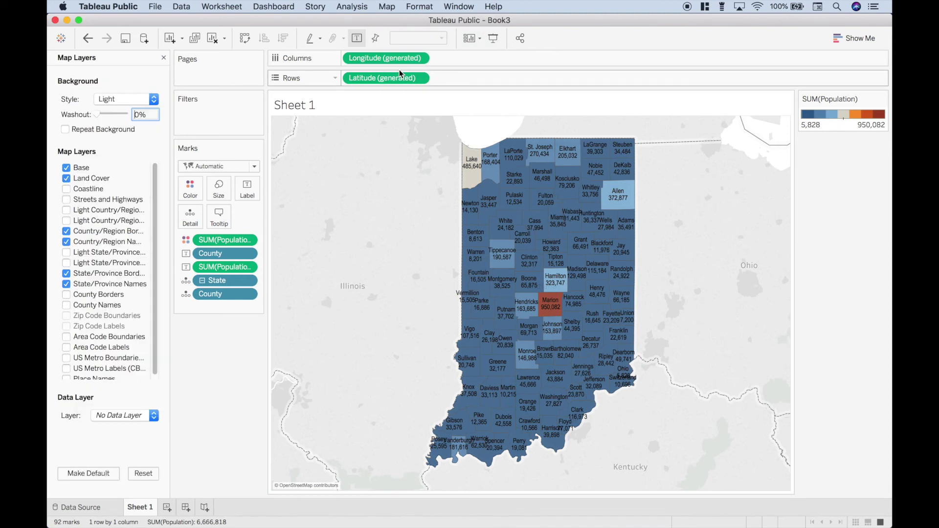
left_click(66, 168)
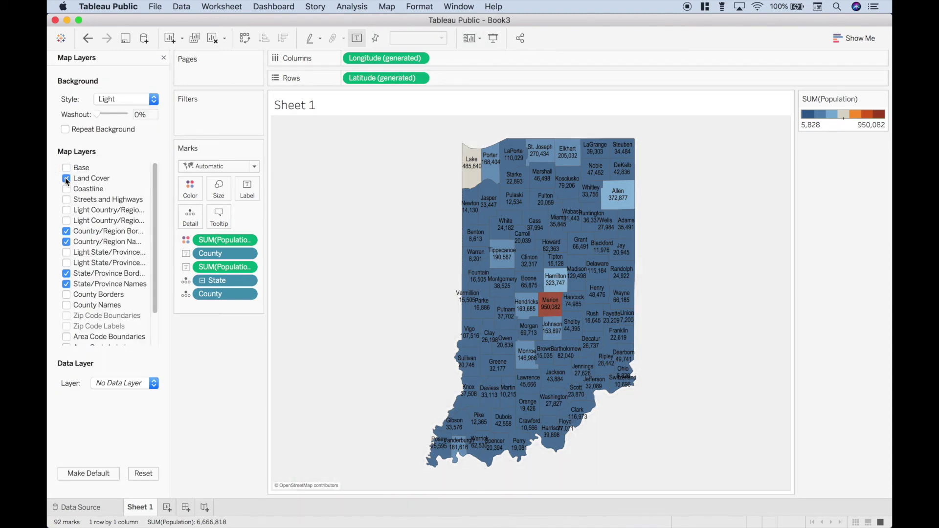
left_click(67, 231)
left_click(66, 242)
left_click(67, 274)
left_click(66, 284)
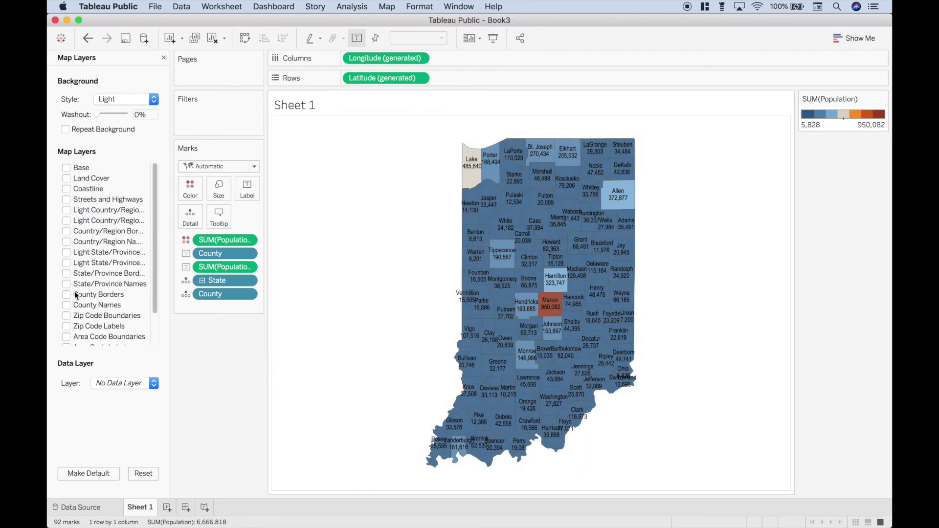